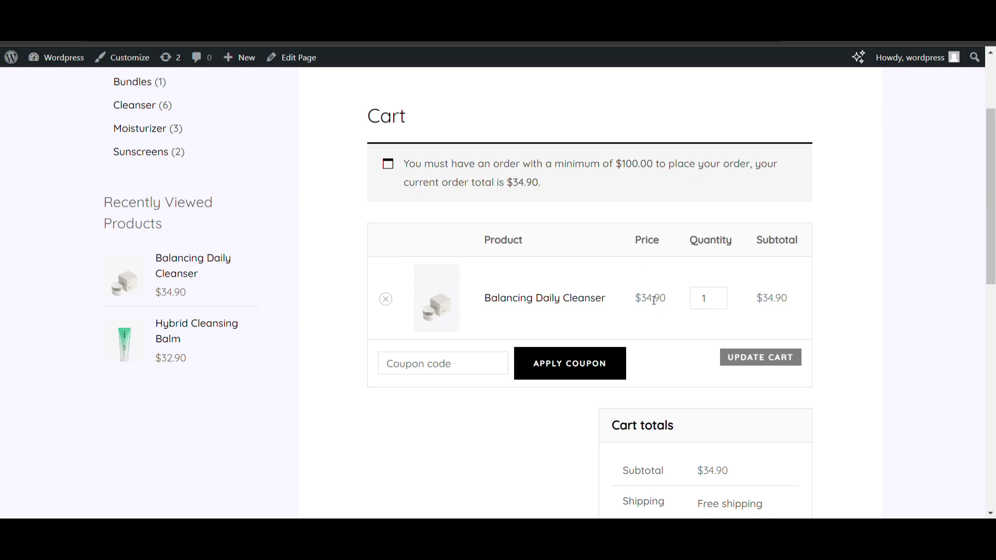
Review the cart totals for the Balancing Daily Cleanser and proceed to checkout.
scroll(651, 299, down, 1)
scroll(573, 289, down, 5)
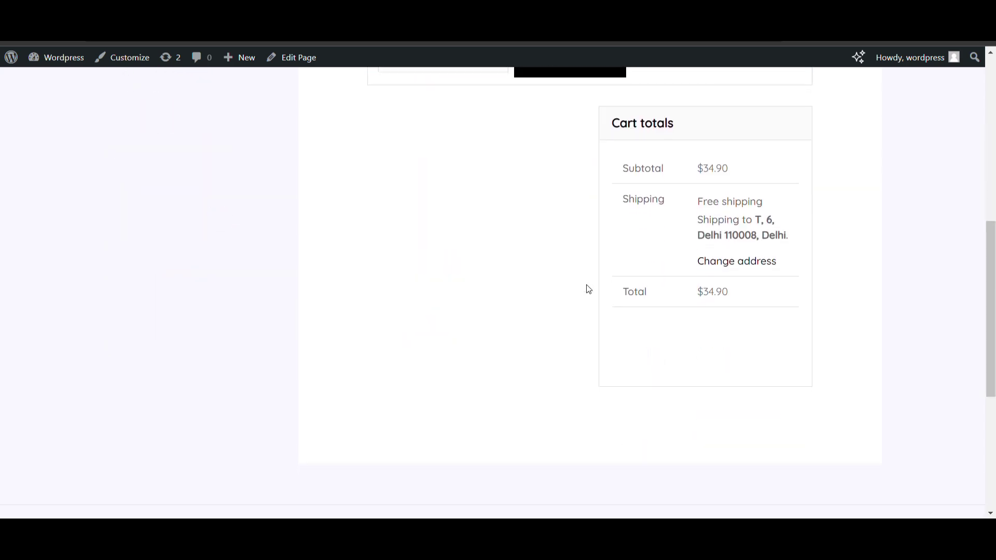
click(680, 355)
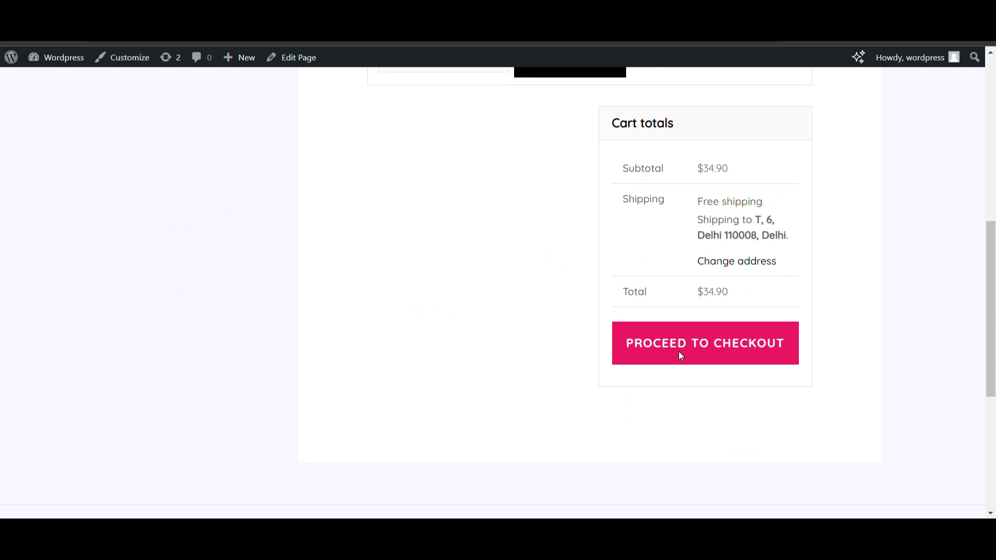
scroll(682, 357, down, 10)
click(721, 395)
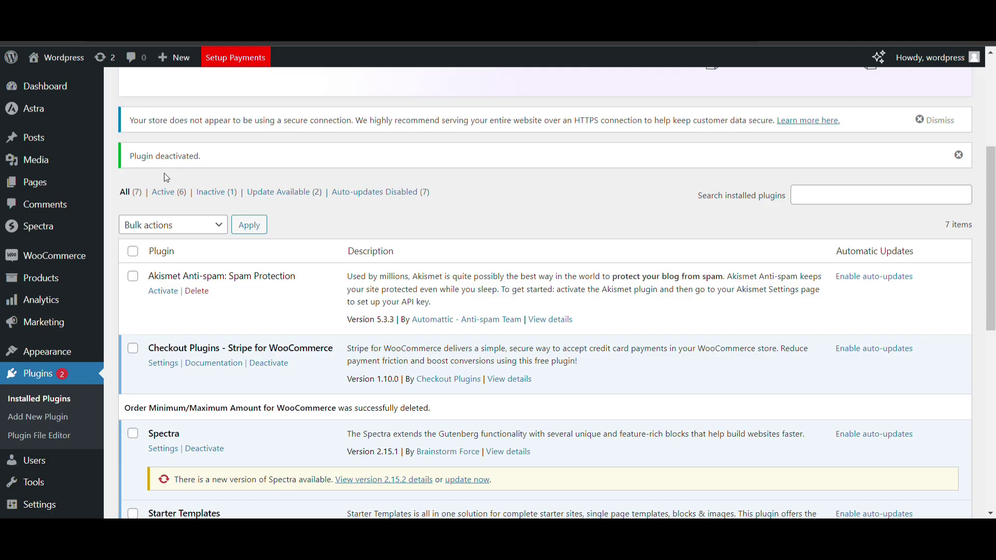
Look through the installed plugins and open the page for adding a new plugin.
scroll(165, 175, down, 2)
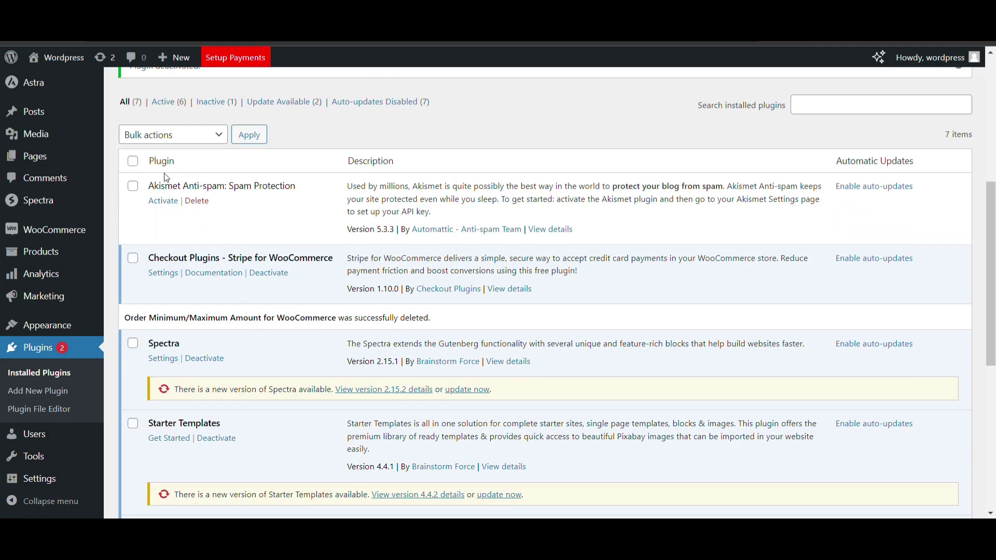
scroll(168, 178, down, 4)
scroll(169, 178, down, 3)
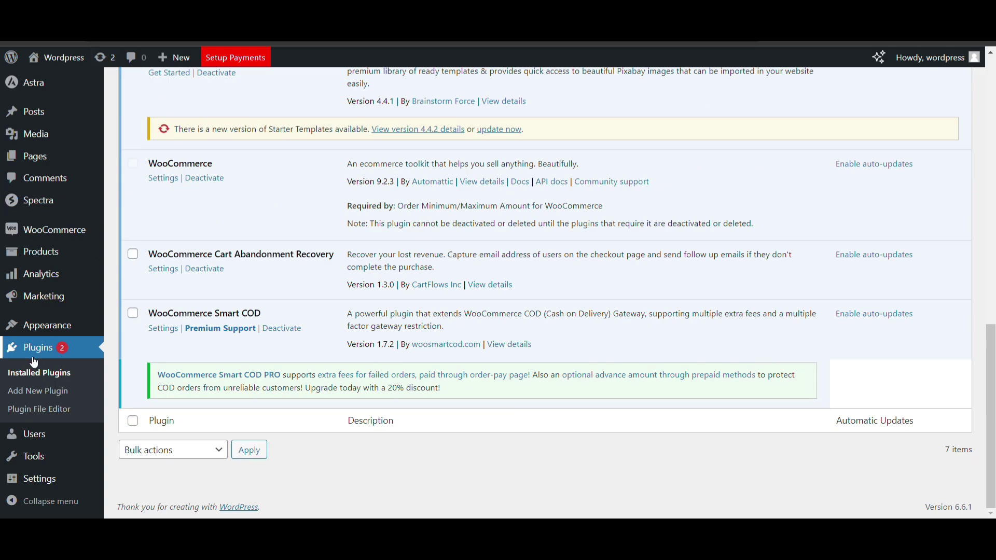
scroll(21, 342, up, 6)
scroll(44, 269, down, 6)
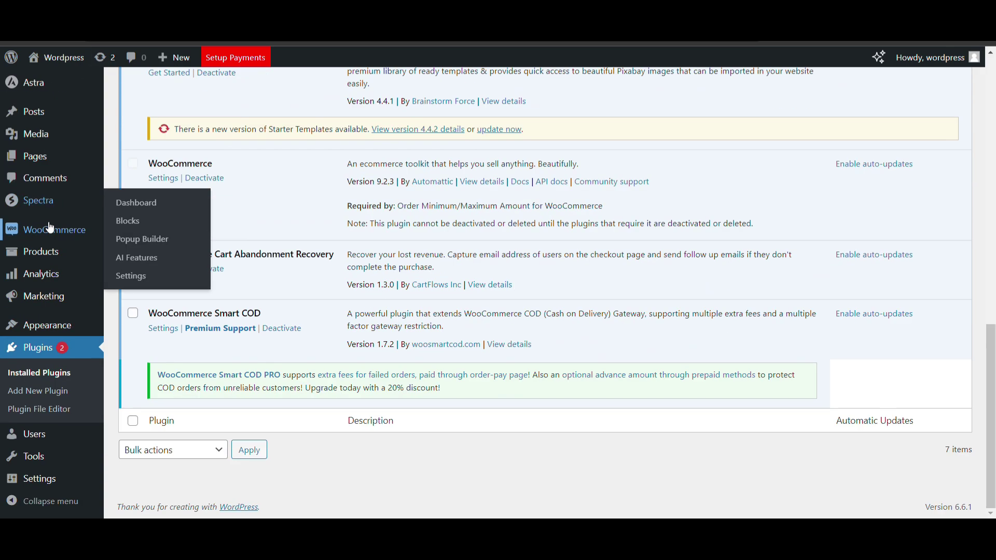
click(54, 390)
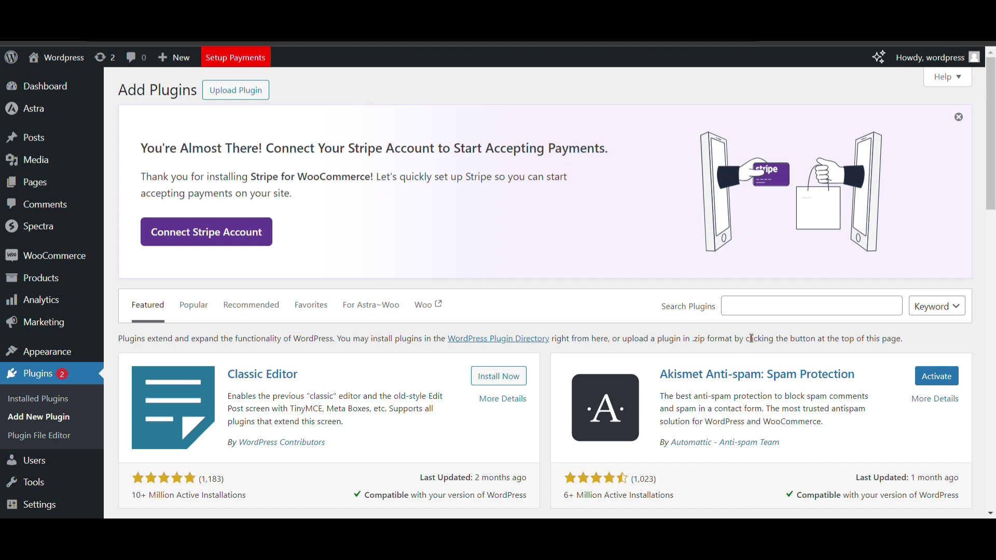
Search the plugin directory for "Order Minimum/Maximum Amount for WooCommerce".
click(757, 315)
key(ctrl+v)
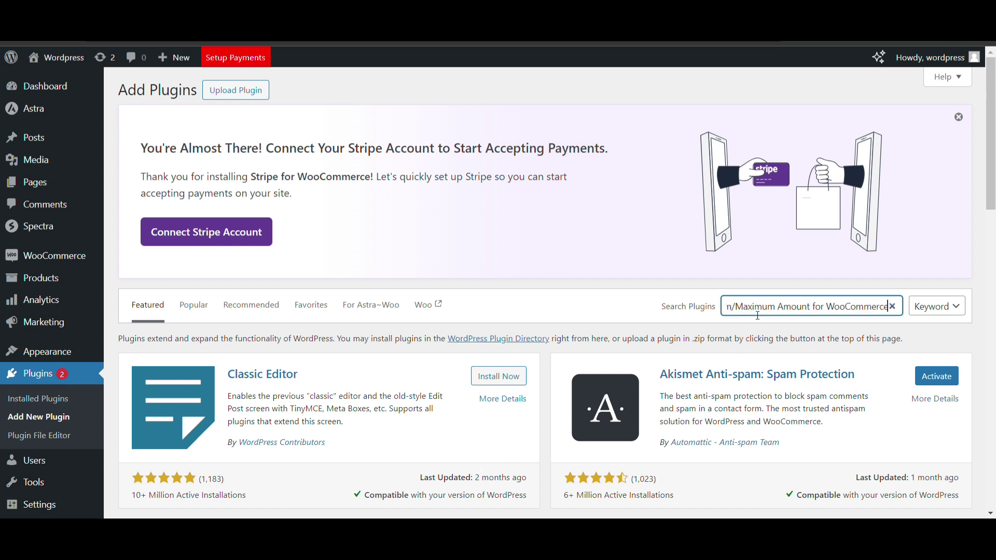
scroll(743, 310, left, 2)
scroll(743, 309, right, 1)
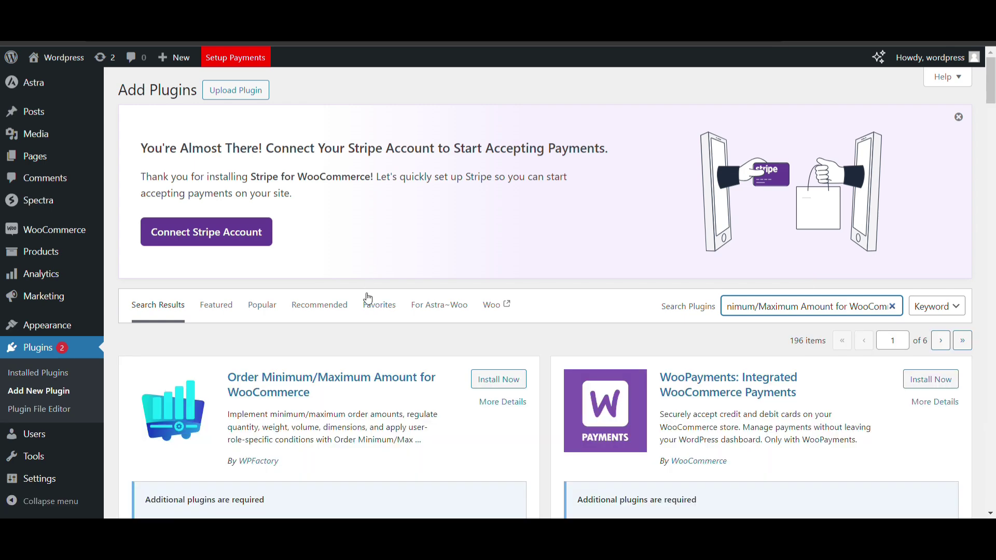
Install and activate the Order Minimum/Maximum Amount for WooCommerce plugin by WPFactory.
scroll(366, 300, down, 4)
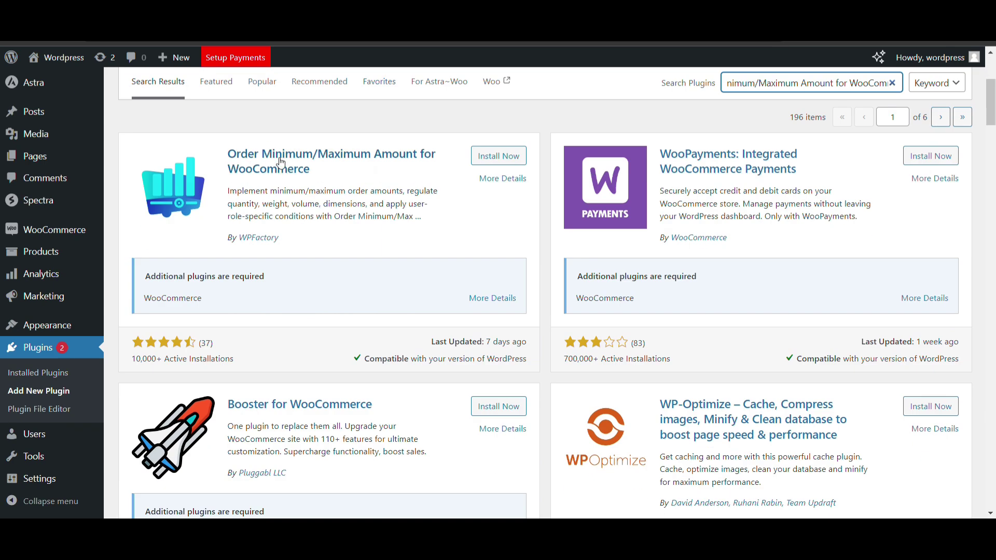
click(513, 162)
click(504, 158)
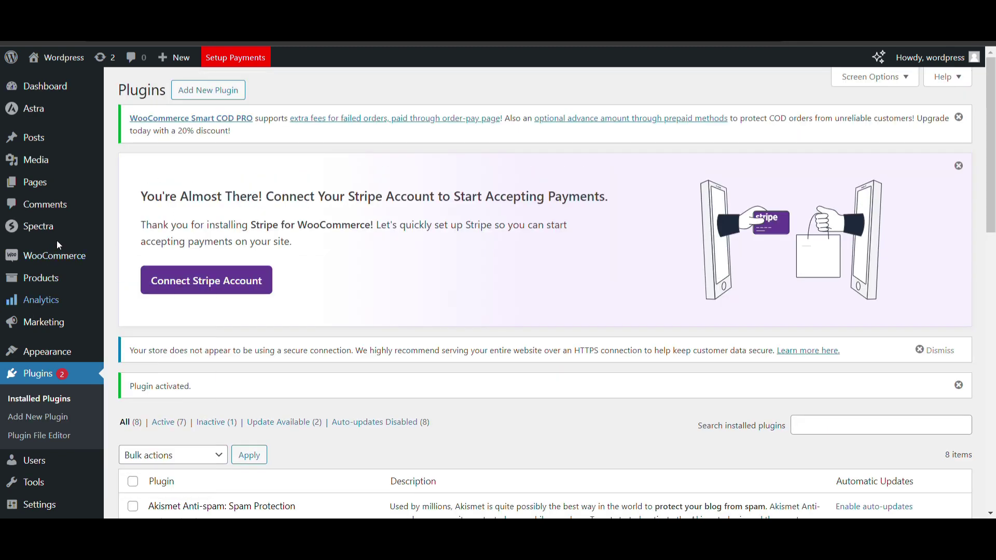
Open the Order Min/Max Amount section of the WooCommerce settings.
mouse_move(67, 264)
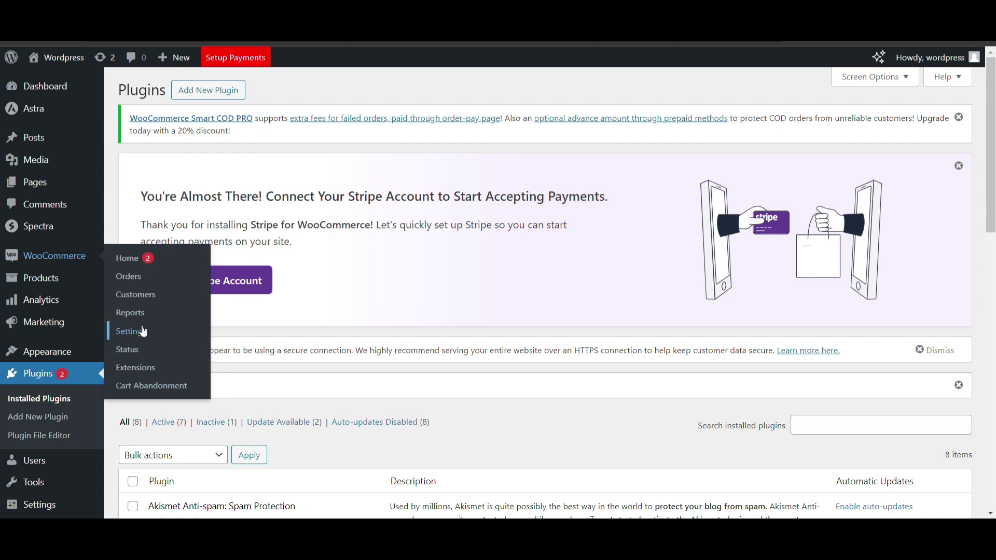
click(144, 332)
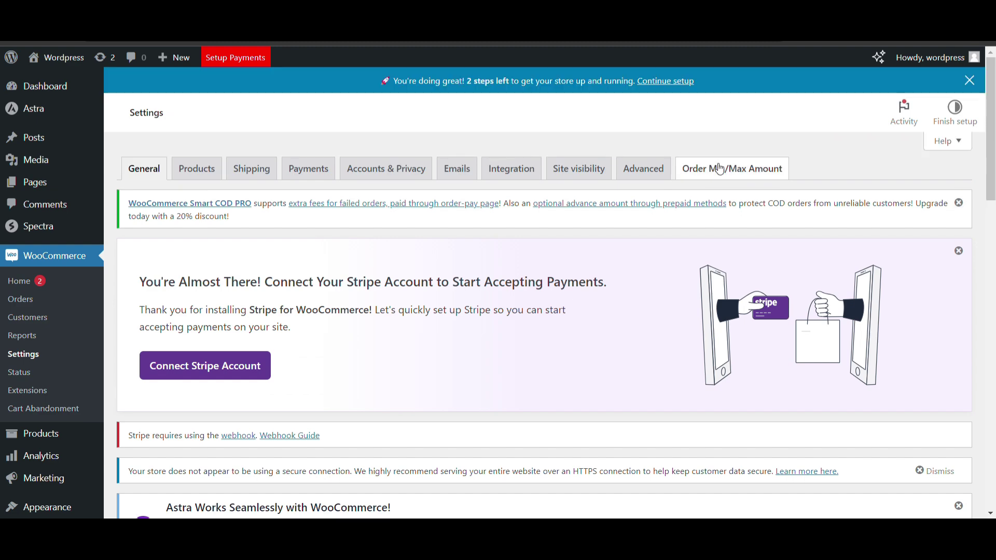
click(719, 169)
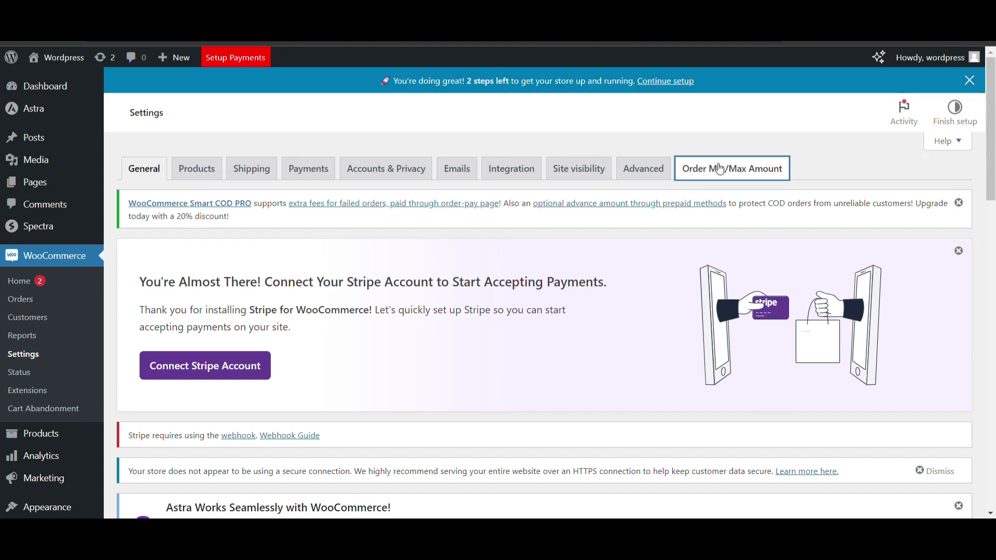
Remove Maximum from the amount limits in the general options, keeping only Minimum.
scroll(342, 314, down, 2)
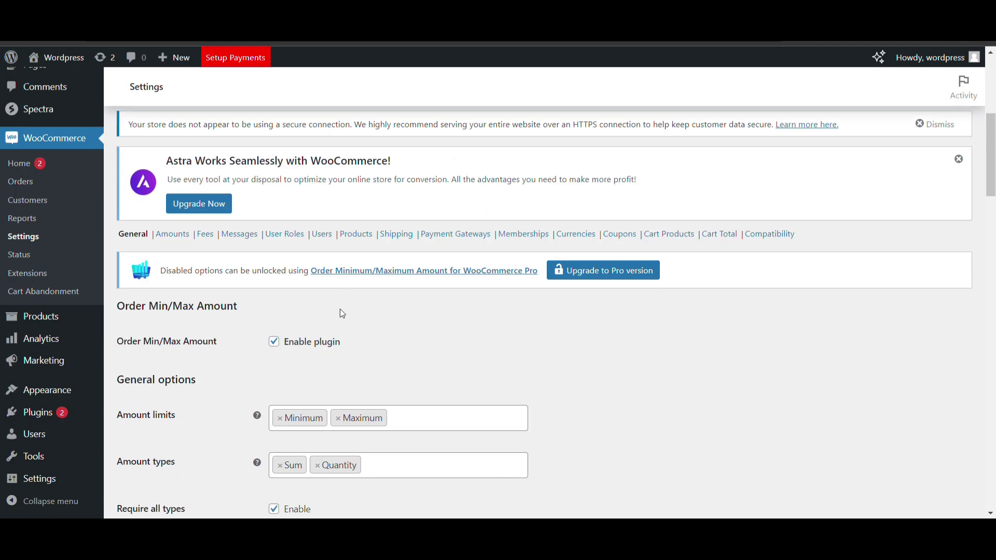
scroll(341, 311, down, 4)
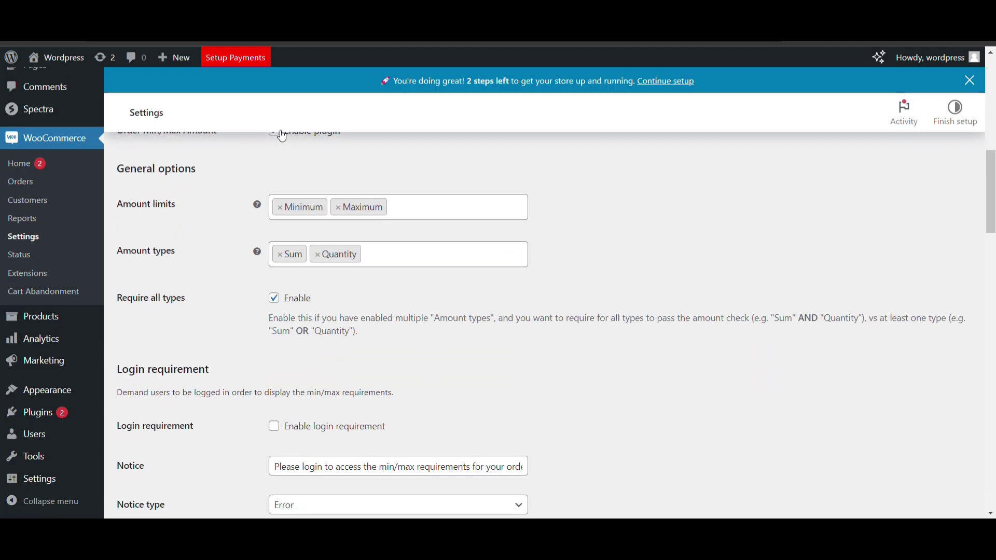
scroll(282, 136, up, 1)
click(280, 159)
click(280, 159)
scroll(381, 186, down, 1)
scroll(319, 170, up, 1)
click(339, 189)
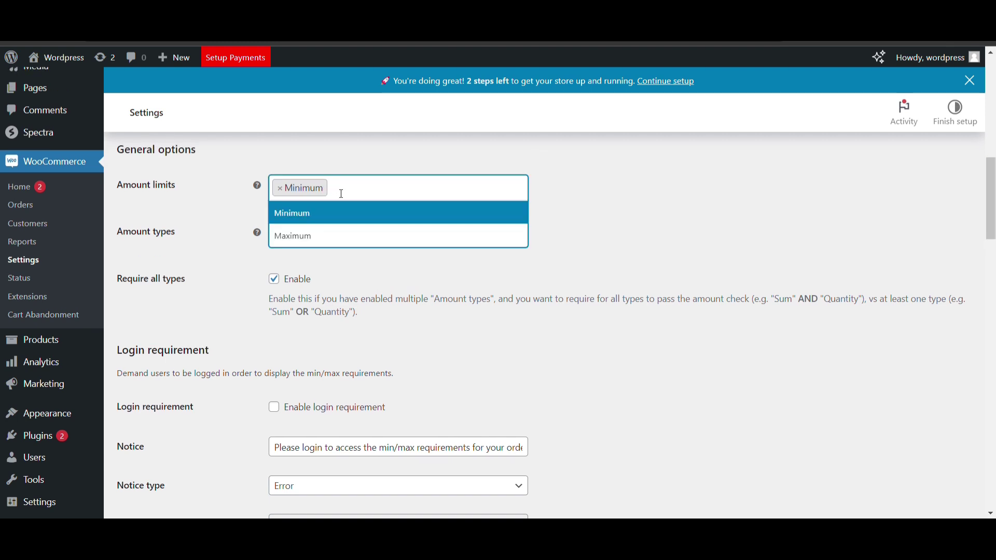
click(365, 154)
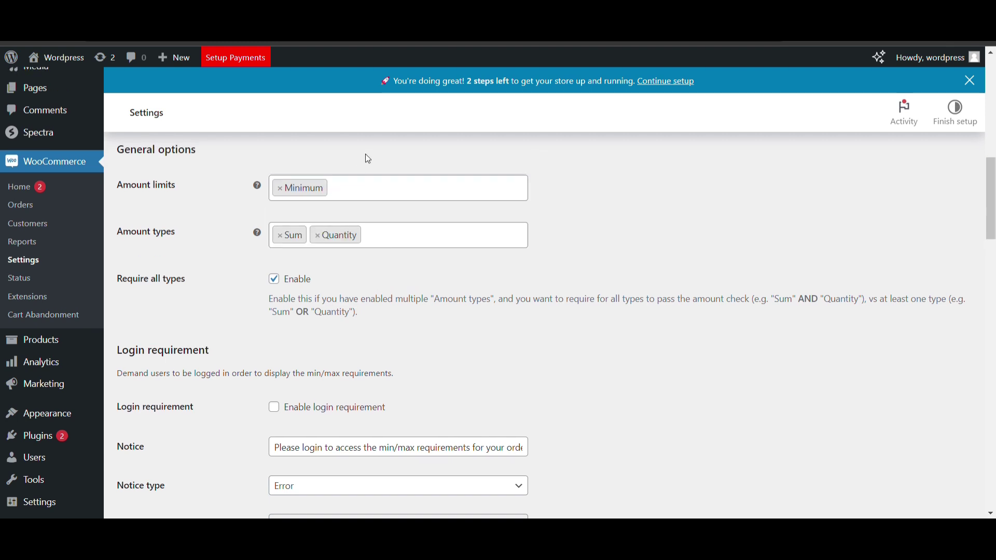
Remove Quantity from the amount types, keeping only Sum.
click(322, 238)
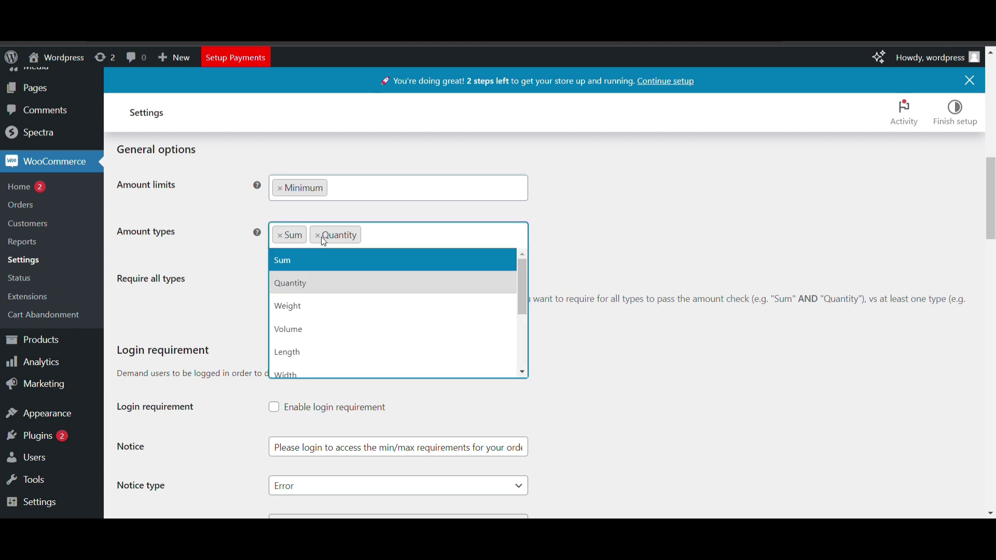
click(321, 239)
click(342, 211)
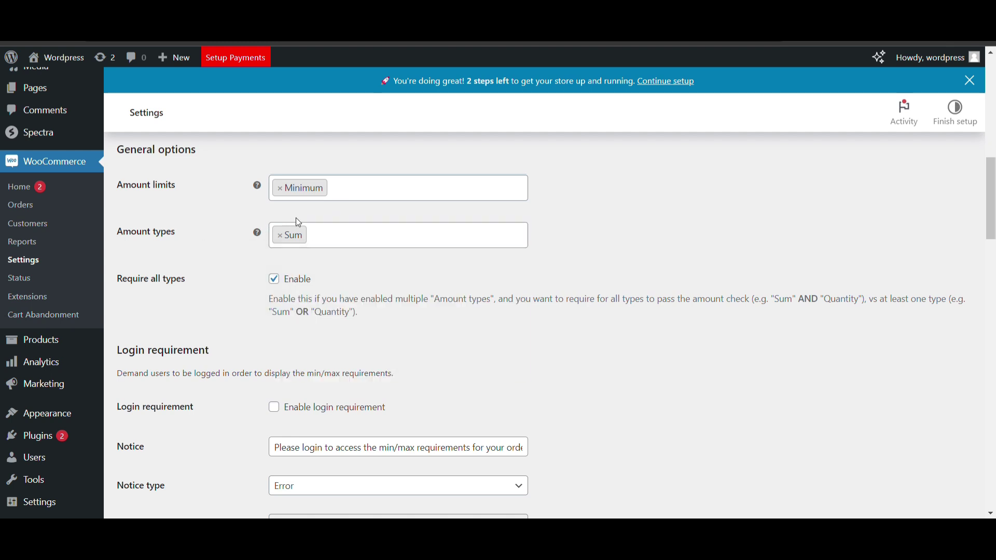
Add Quantity and Volume to the amount types as a trial and remove both again.
click(340, 228)
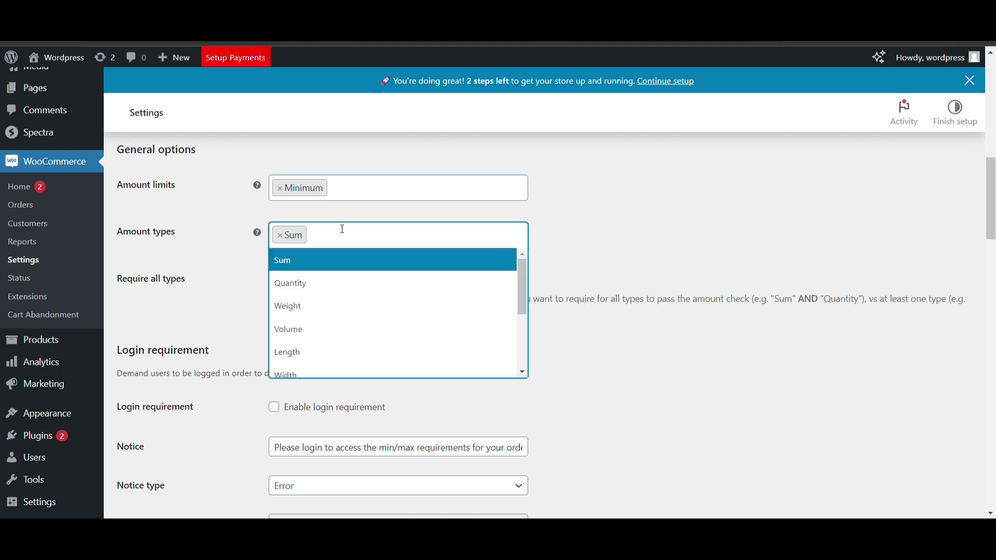
click(330, 296)
click(393, 240)
click(353, 327)
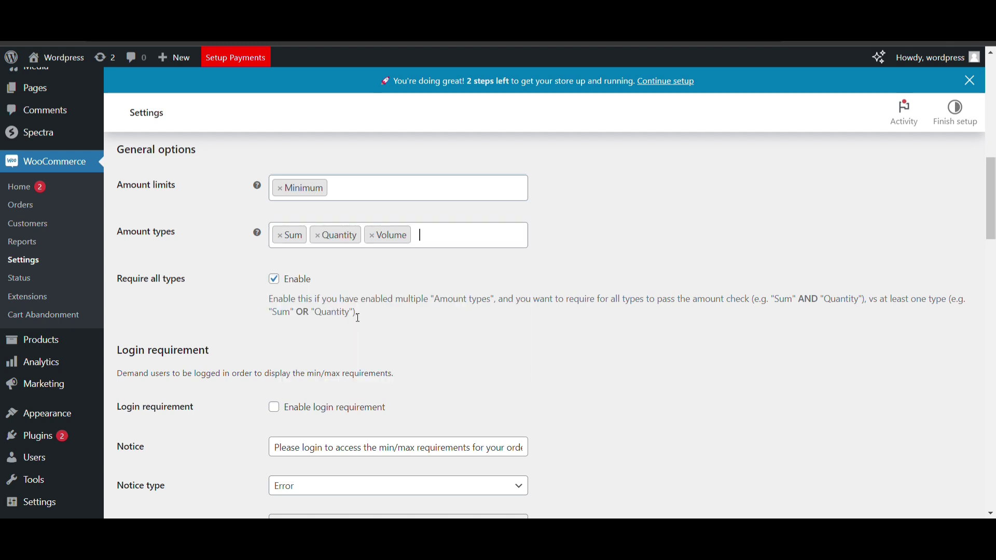
click(371, 238)
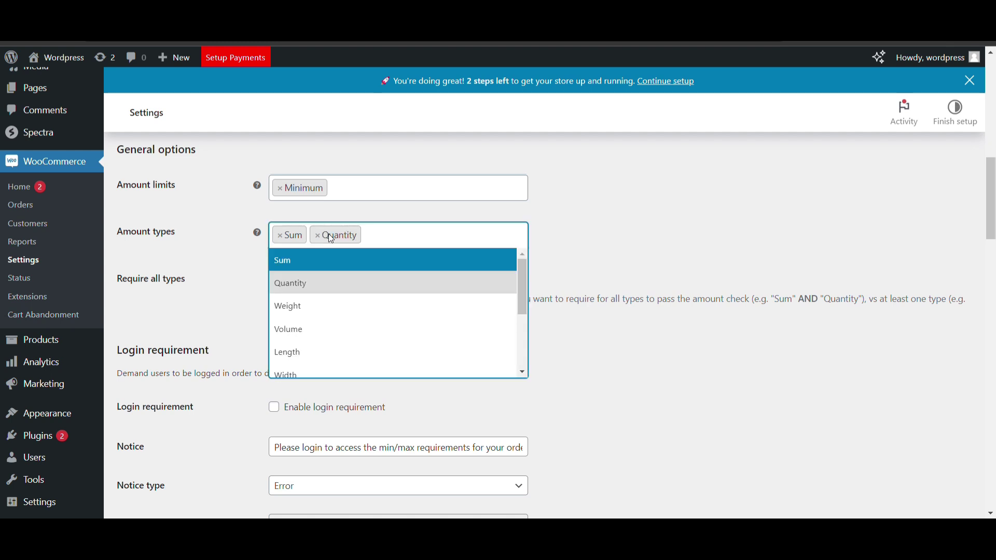
click(319, 237)
click(240, 270)
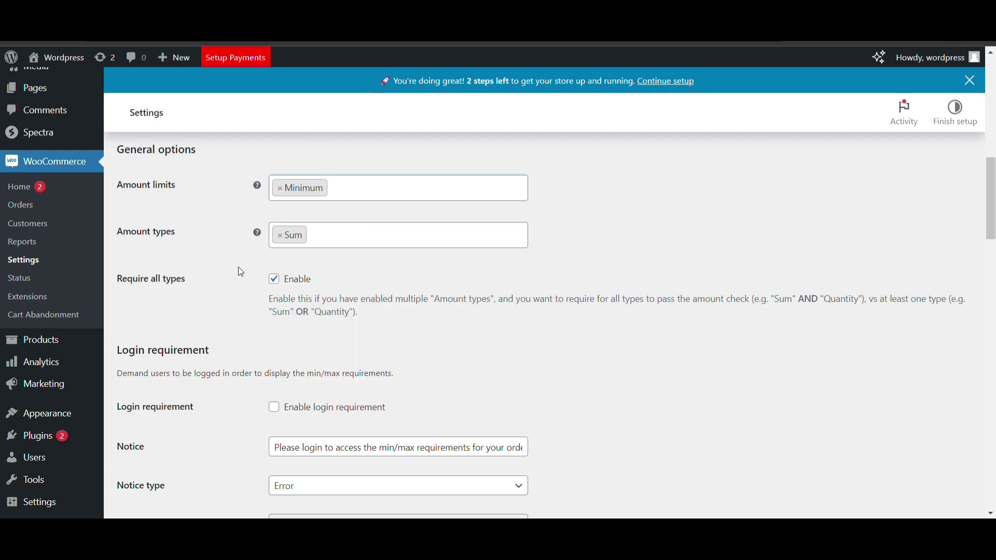
Examine the login requirement, cart, checkout, Sum, Maximum and Quantity options of the Order Min/Max Amount settings.
scroll(241, 272, down, 3)
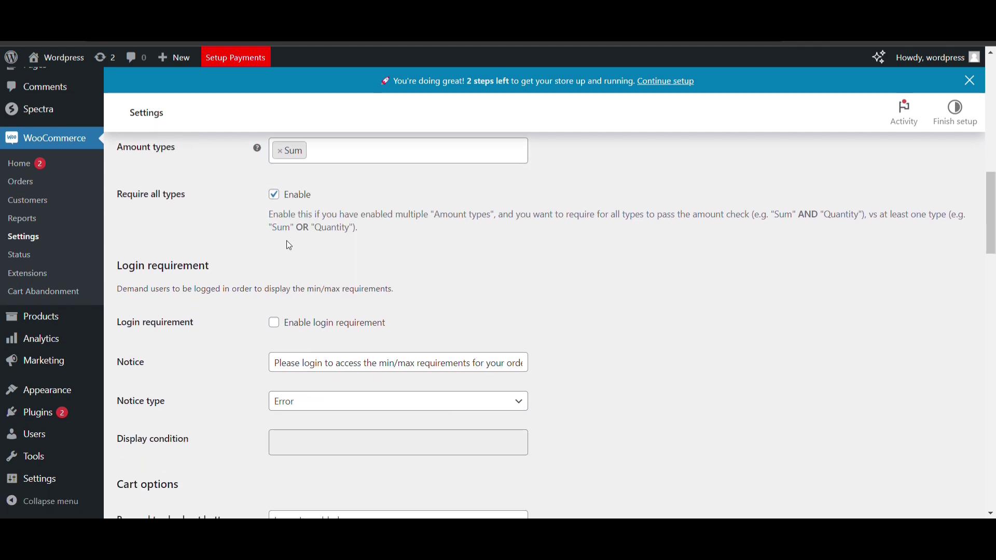
scroll(285, 244, down, 2)
scroll(257, 234, down, 5)
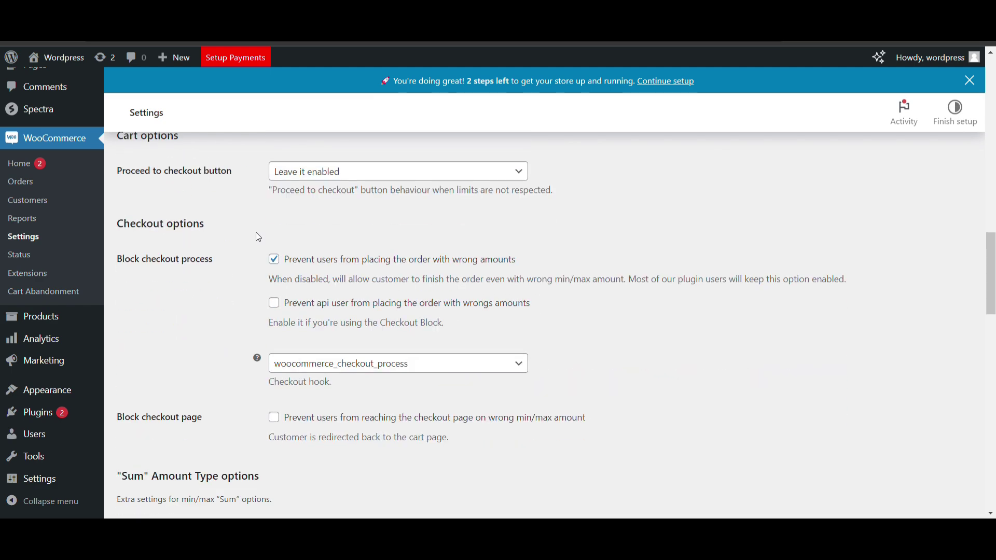
scroll(182, 303, down, 5)
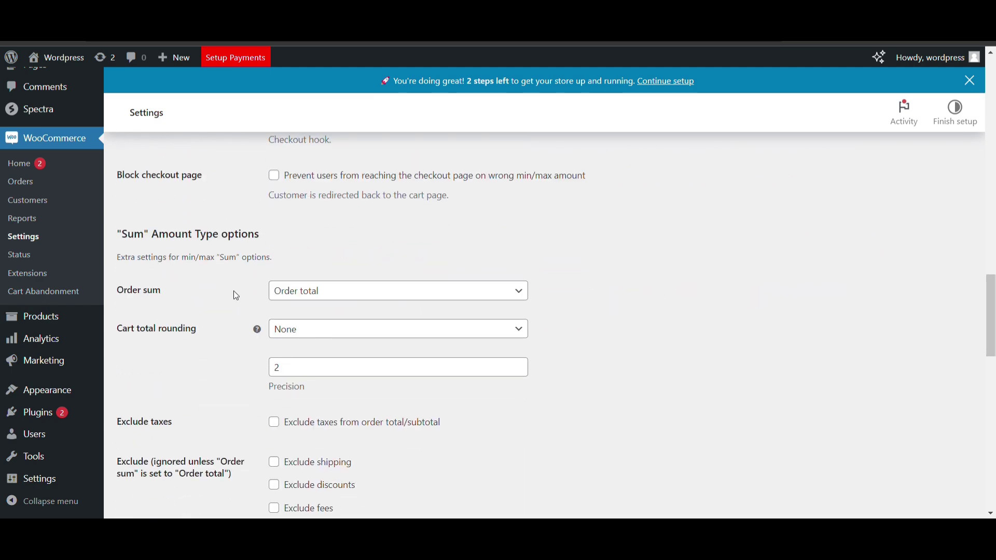
scroll(249, 280, down, 3)
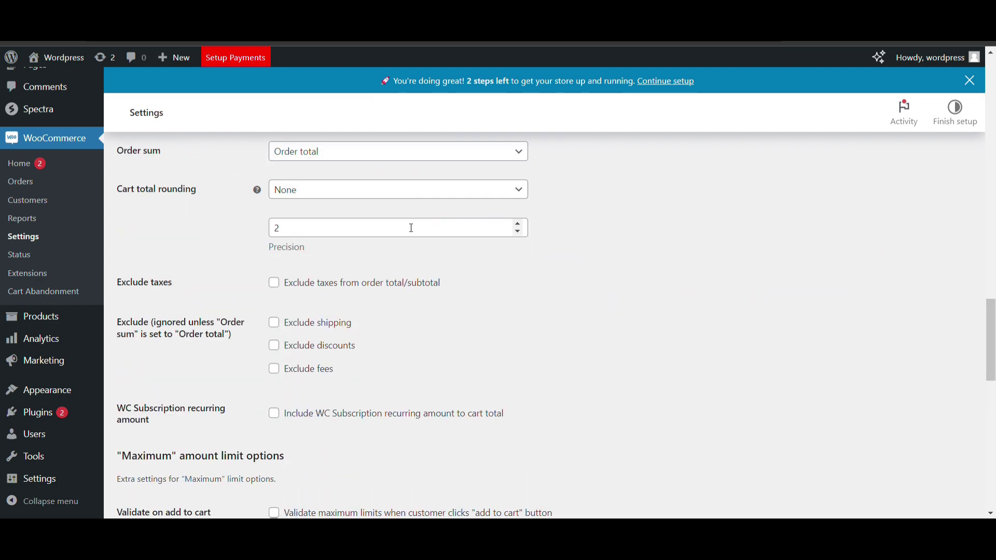
scroll(302, 196, down, 5)
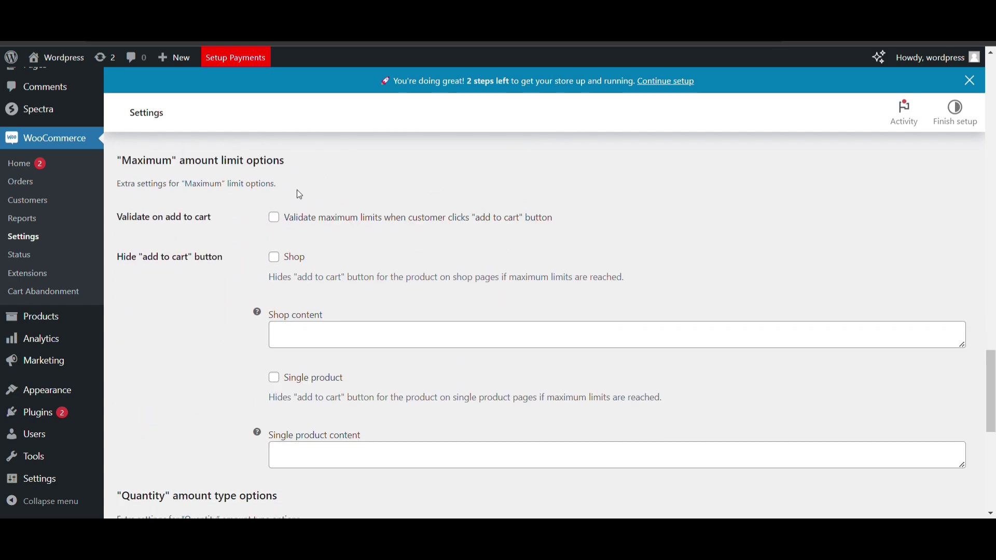
scroll(266, 231, down, 1)
scroll(263, 226, down, 3)
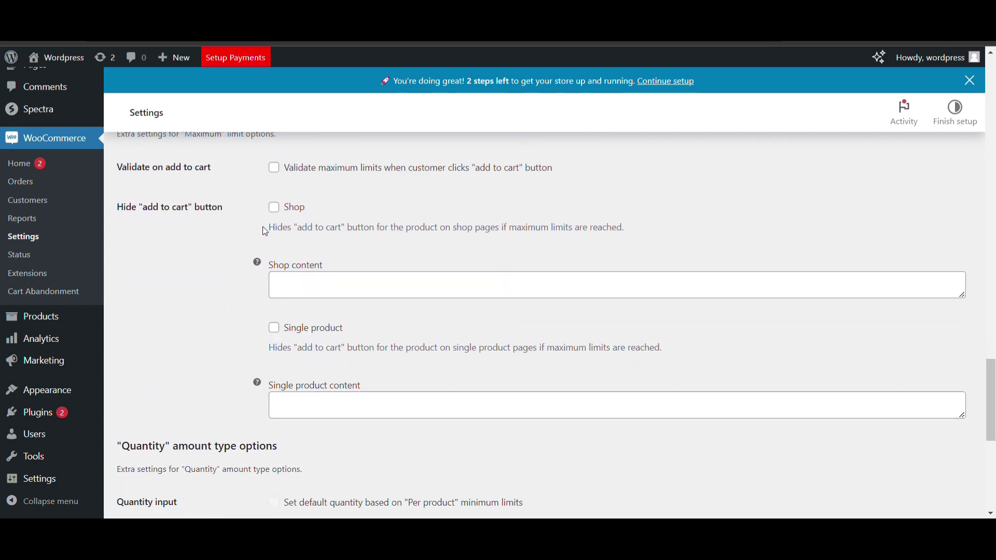
scroll(262, 227, up, 2)
scroll(262, 226, up, 2)
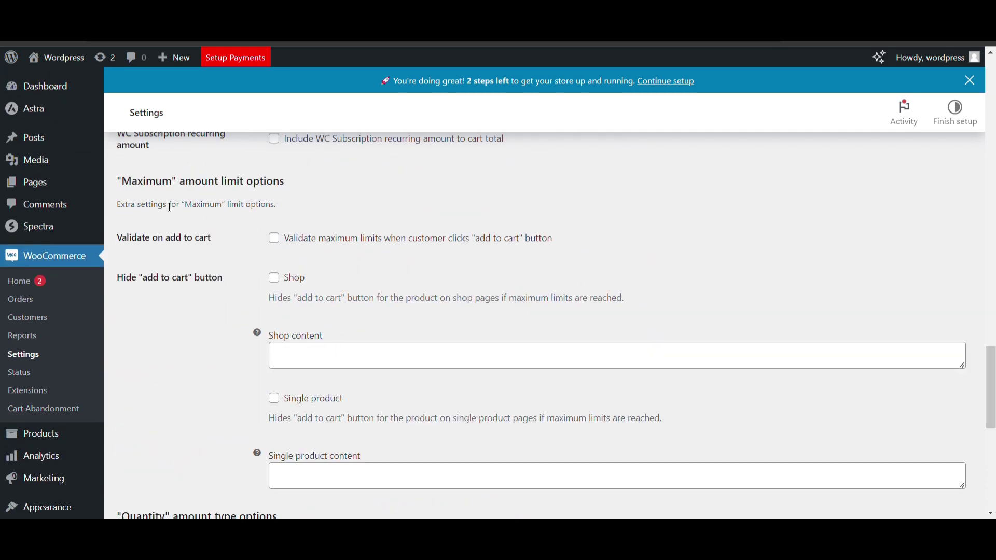
scroll(231, 189, down, 1)
scroll(233, 190, down, 1)
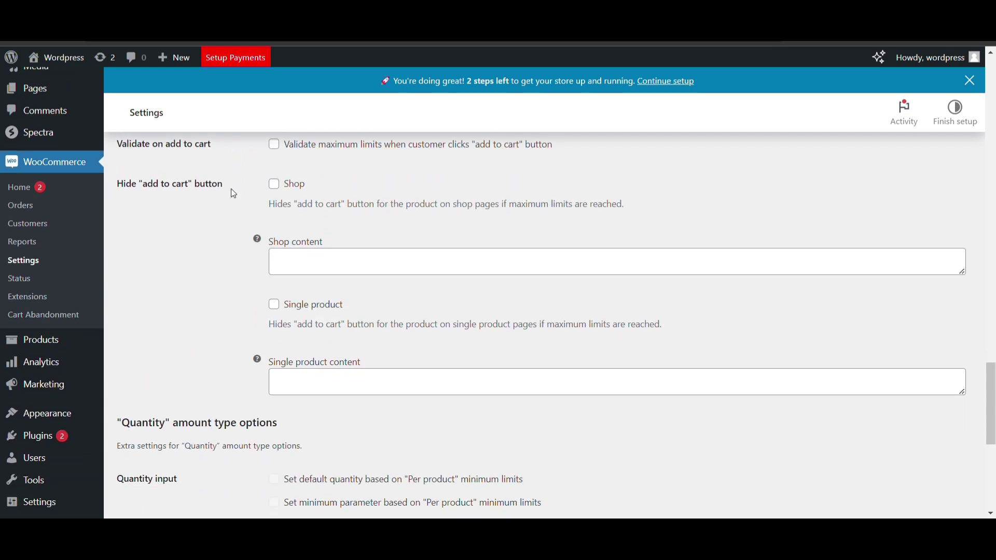
scroll(232, 189, down, 1)
scroll(231, 190, down, 3)
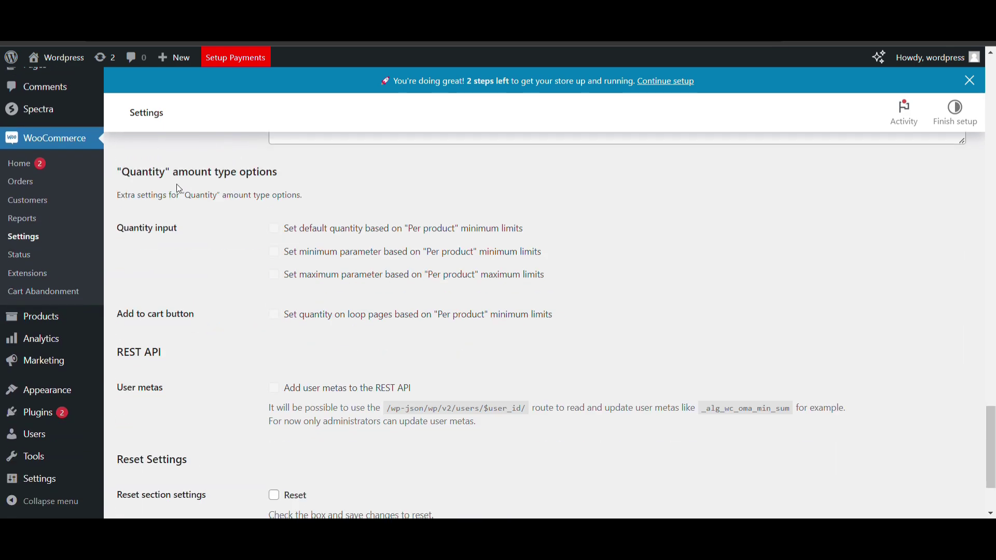
Save the changes to the general Order Min/Max Amount settings.
scroll(228, 177, down, 2)
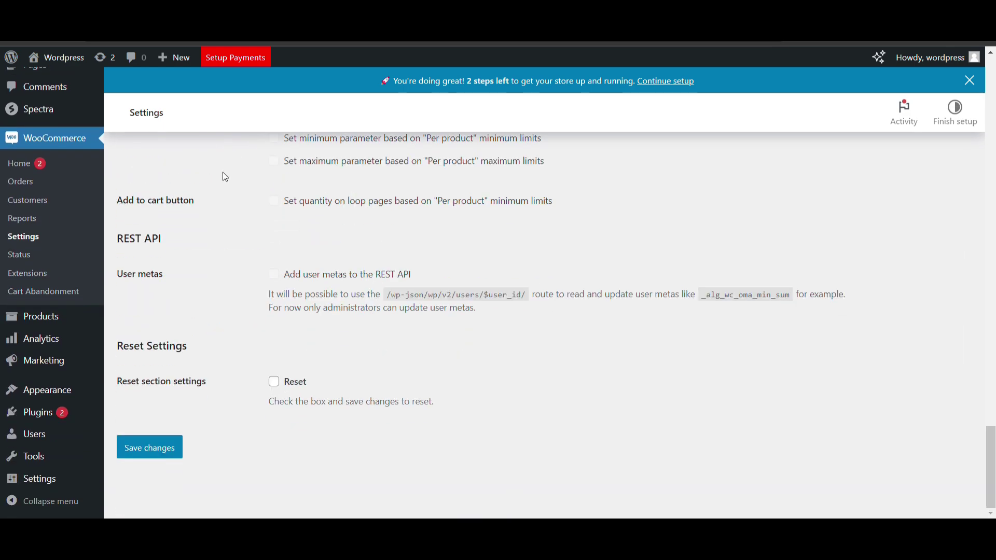
click(149, 447)
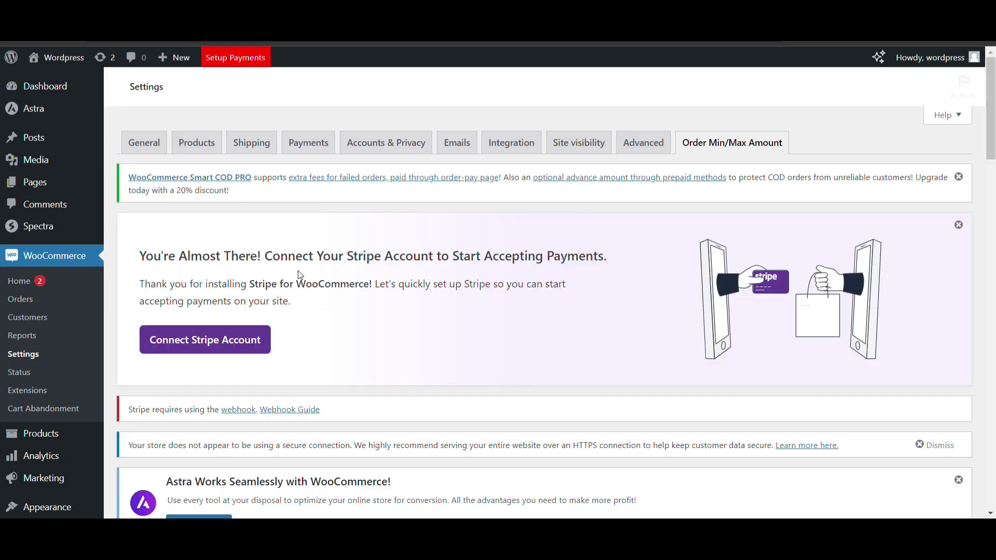
Set the Min sum to 100 in the Amounts section of the Order Min/Max Amount settings and save the changes.
scroll(299, 273, down, 5)
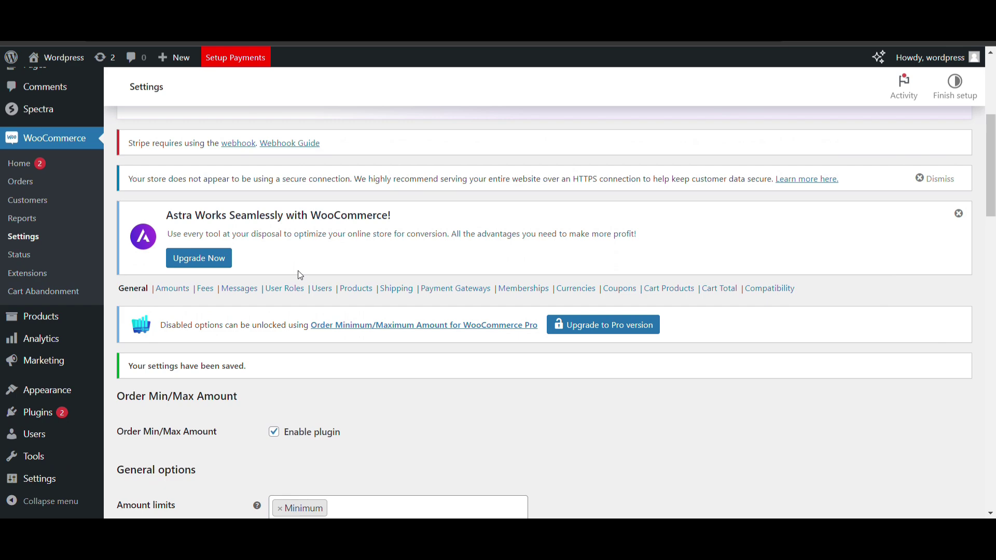
click(176, 319)
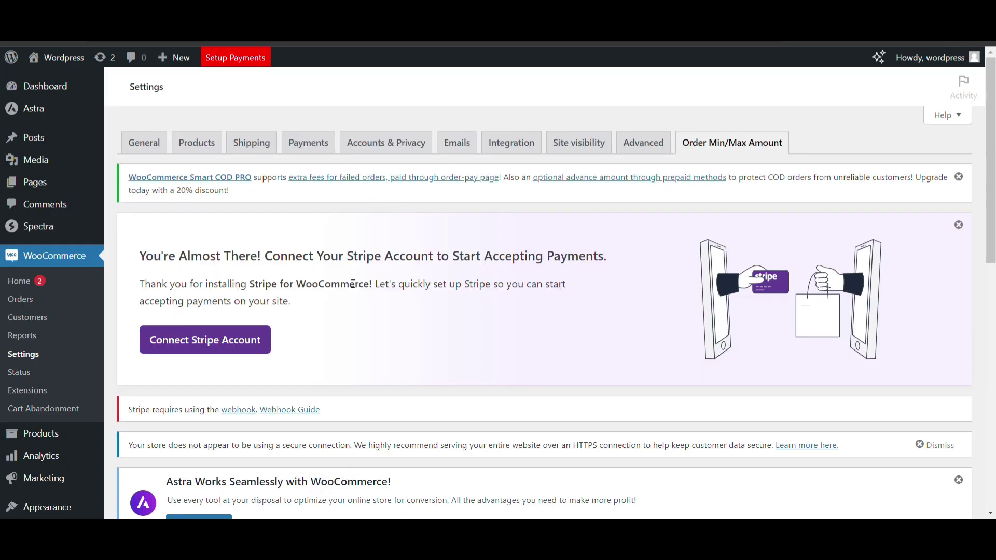
scroll(353, 280, down, 8)
click(315, 313)
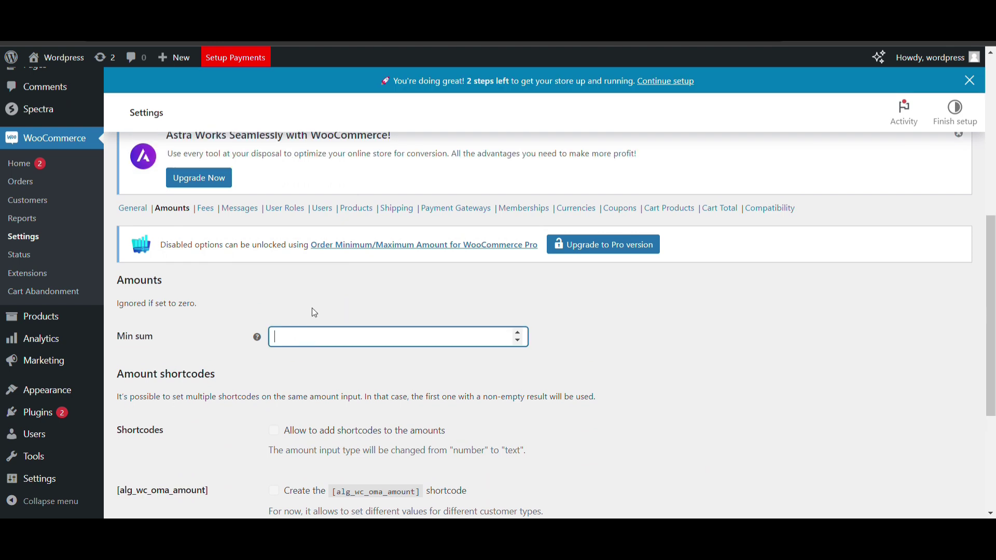
text(100)
scroll(301, 218, down, 4)
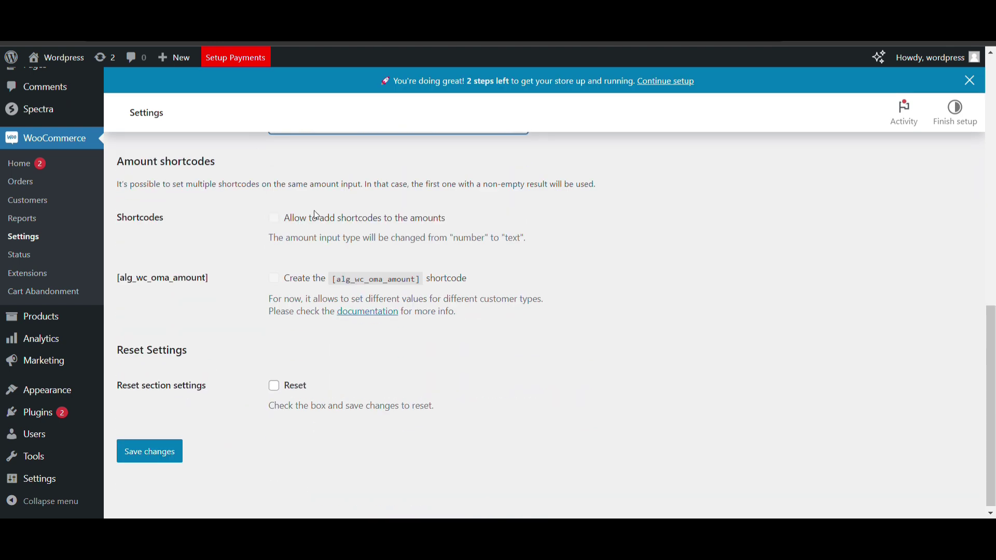
scroll(317, 215, up, 1)
scroll(259, 291, down, 1)
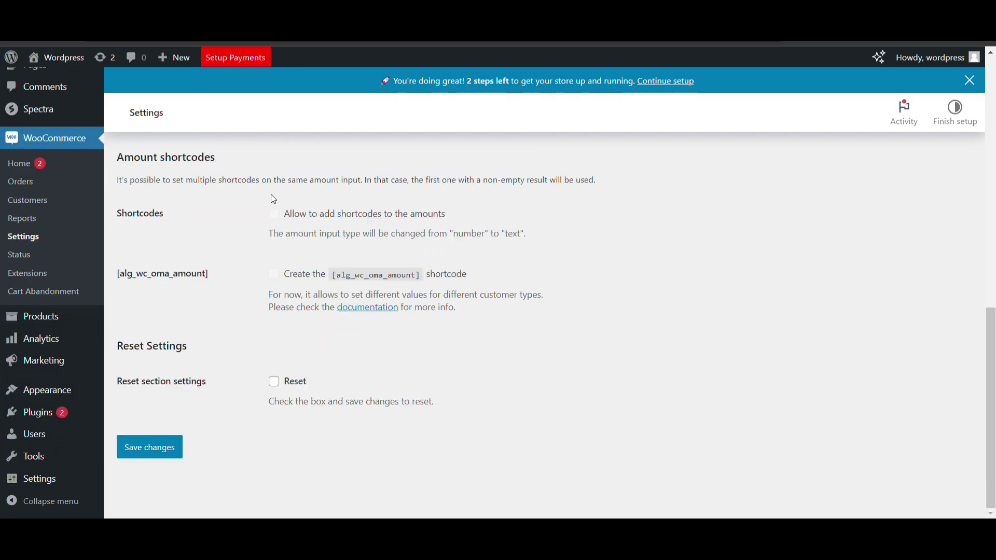
click(167, 445)
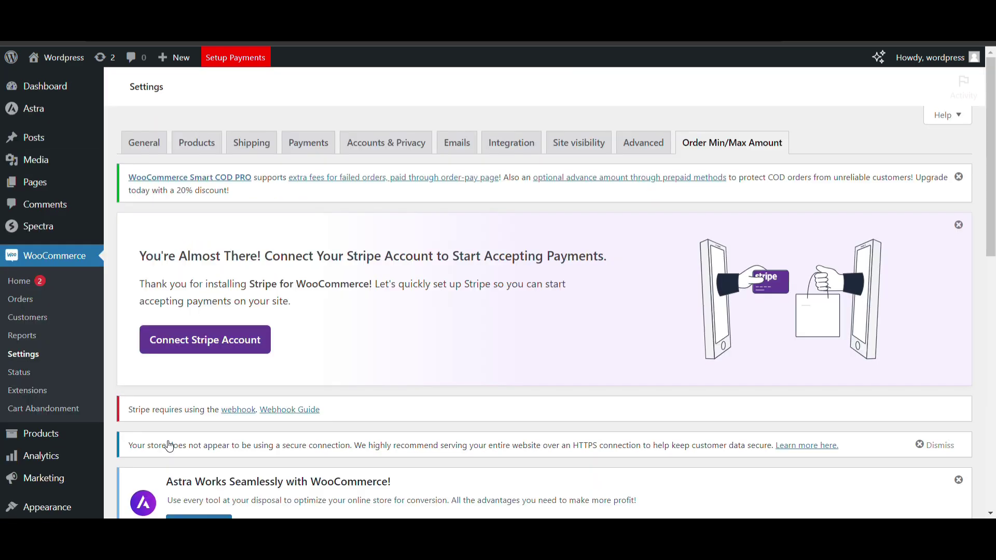
Enable the cart notices in the Messages section of the Order Min/Max Amount settings.
scroll(167, 445, down, 3)
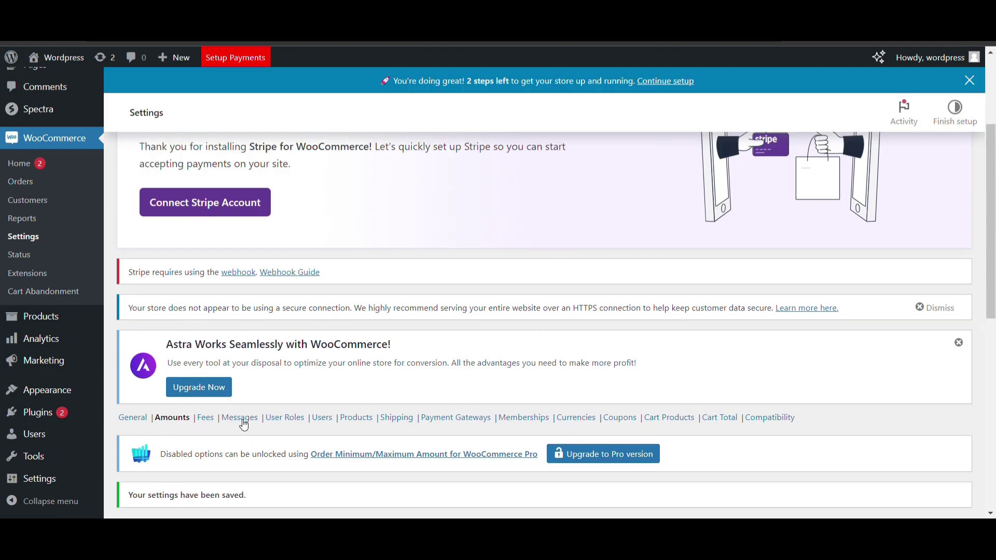
click(244, 418)
scroll(287, 386, down, 7)
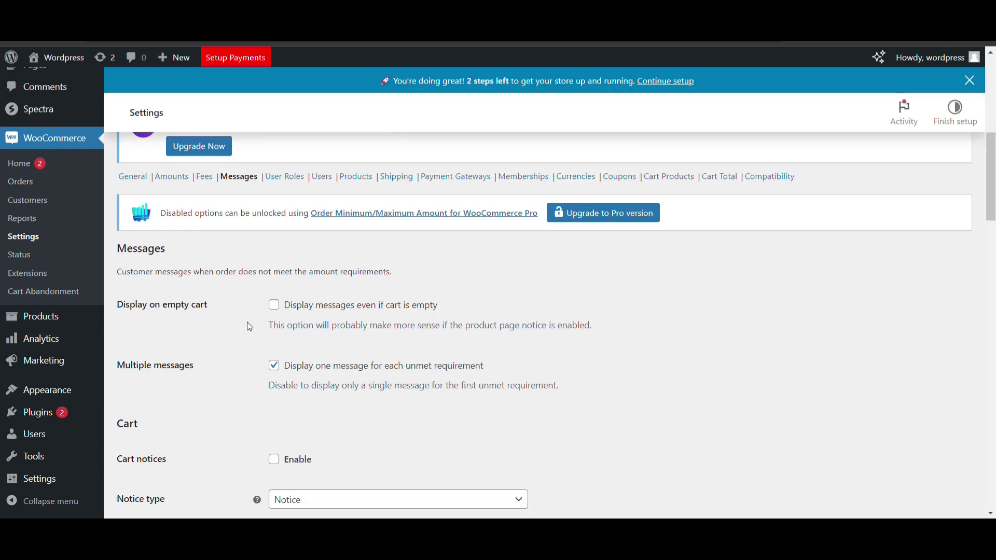
scroll(247, 321, down, 1)
scroll(313, 250, down, 1)
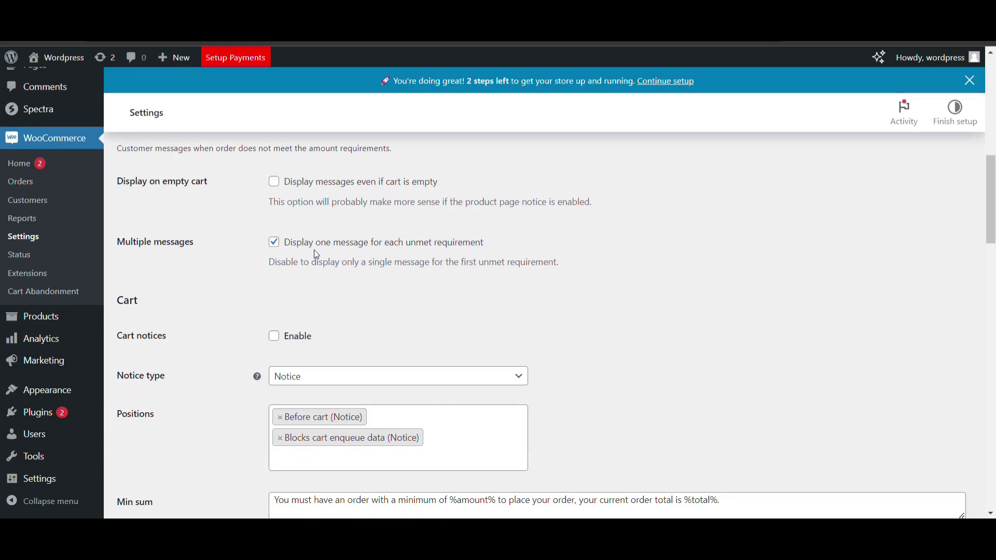
scroll(316, 254, down, 1)
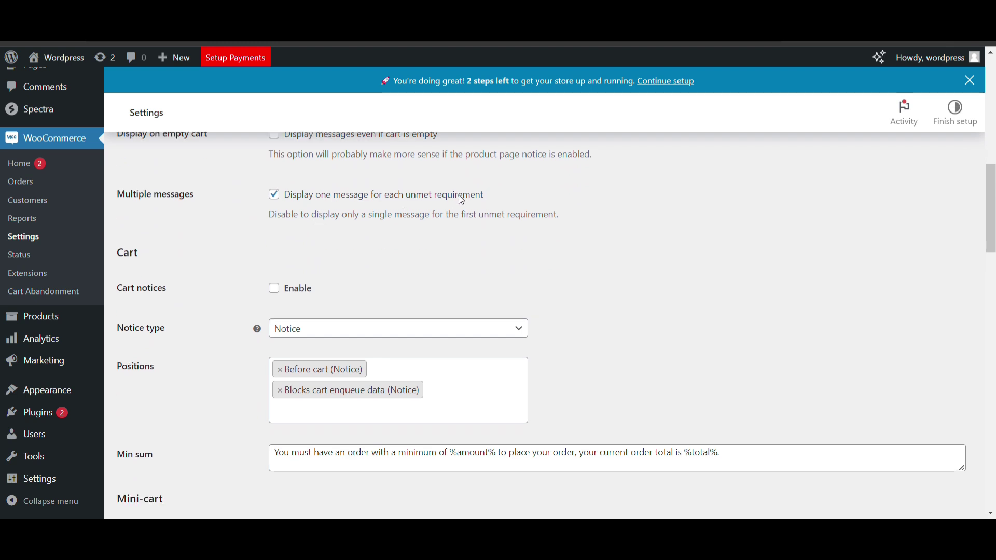
scroll(457, 199, down, 1)
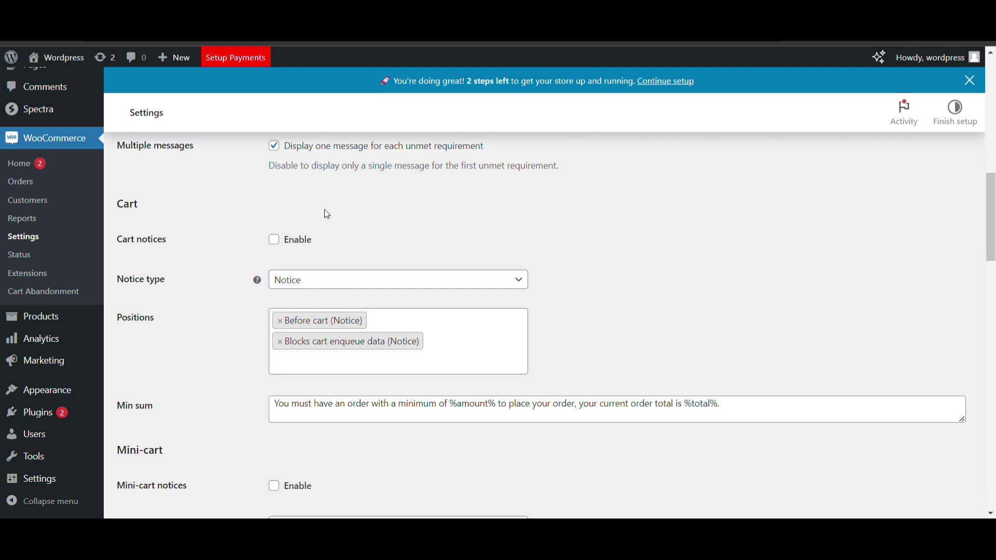
scroll(327, 214, down, 1)
click(278, 189)
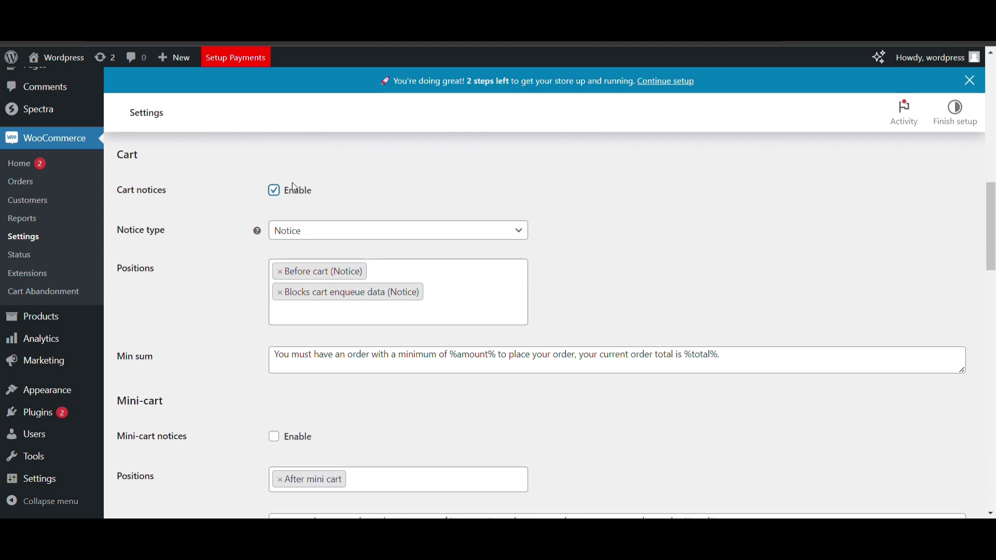
Enable the checkout notices in the Messages section, leaving the mini-cart notices off.
scroll(219, 239, down, 1)
triple_click(216, 273)
scroll(216, 274, down, 2)
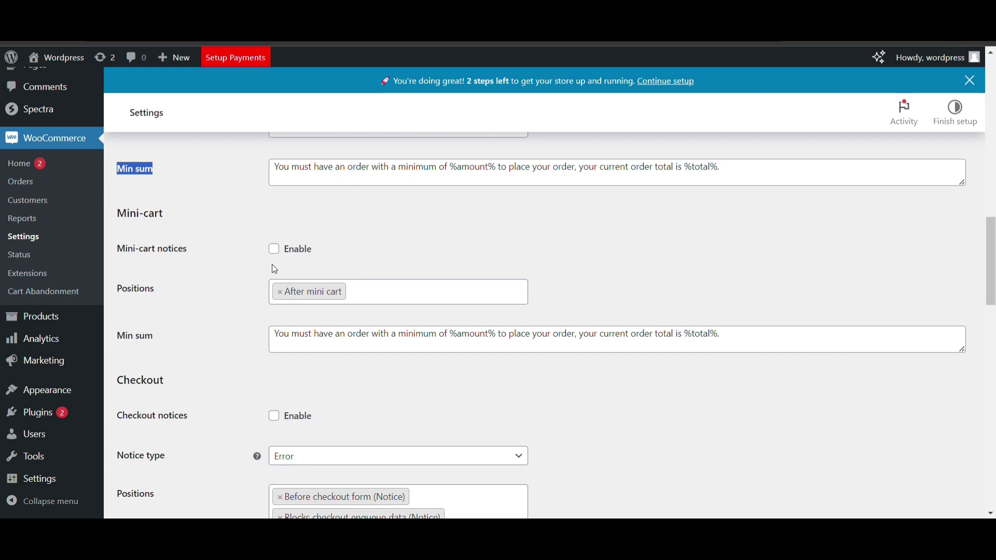
scroll(274, 270, down, 2)
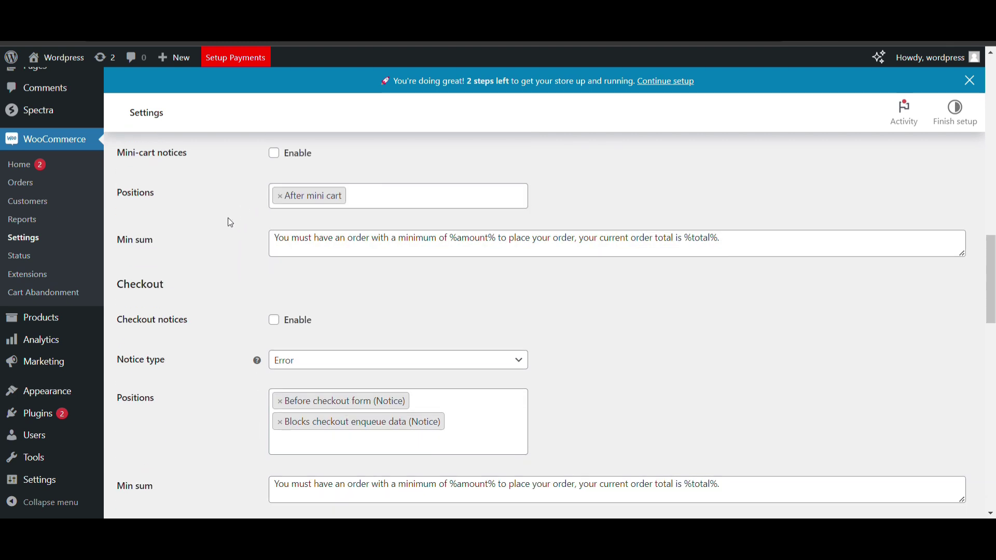
scroll(228, 217, down, 1)
scroll(203, 282, down, 1)
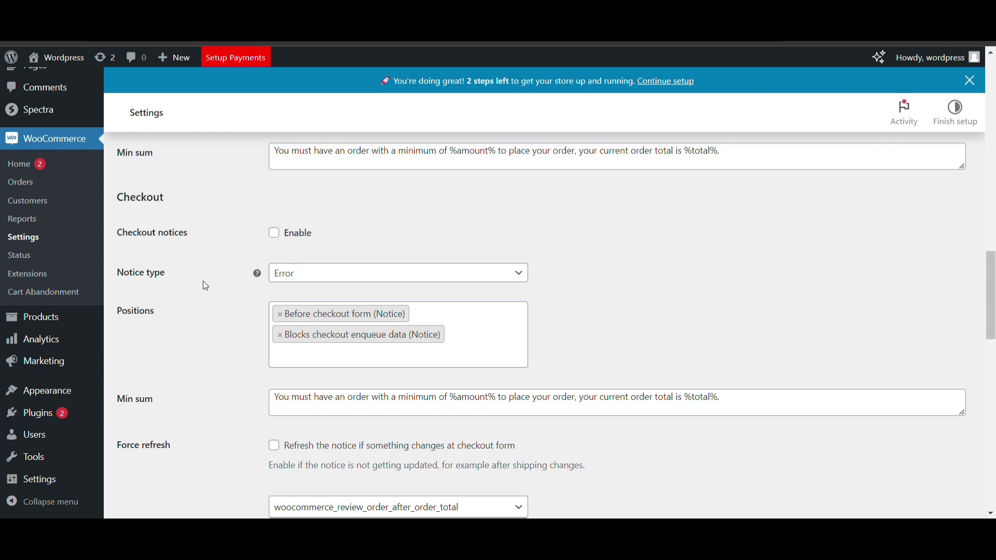
scroll(204, 281, down, 1)
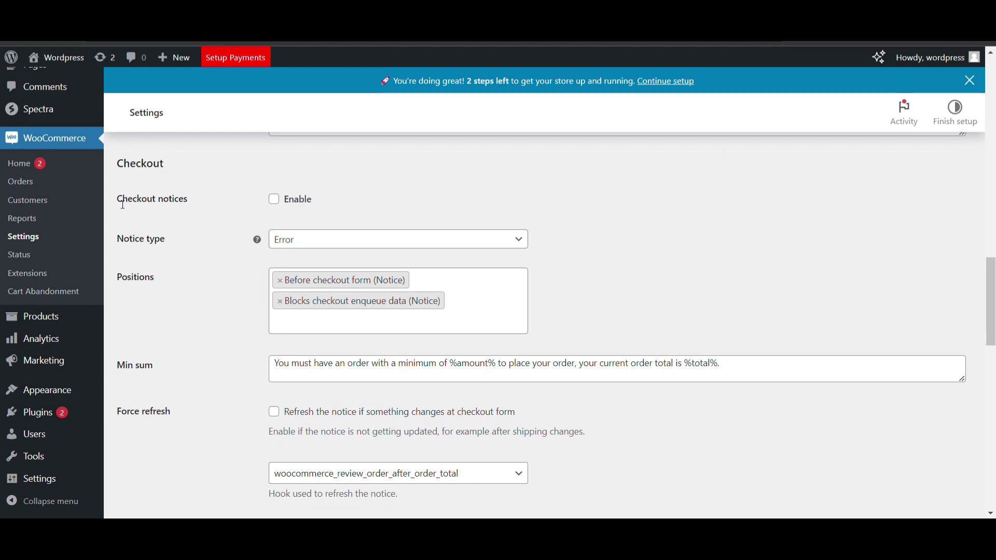
click(274, 200)
Examine the remaining Messages options and the Min sum message texts for the cart, mini-cart and checkout.
scroll(253, 255, down, 1)
scroll(191, 275, down, 3)
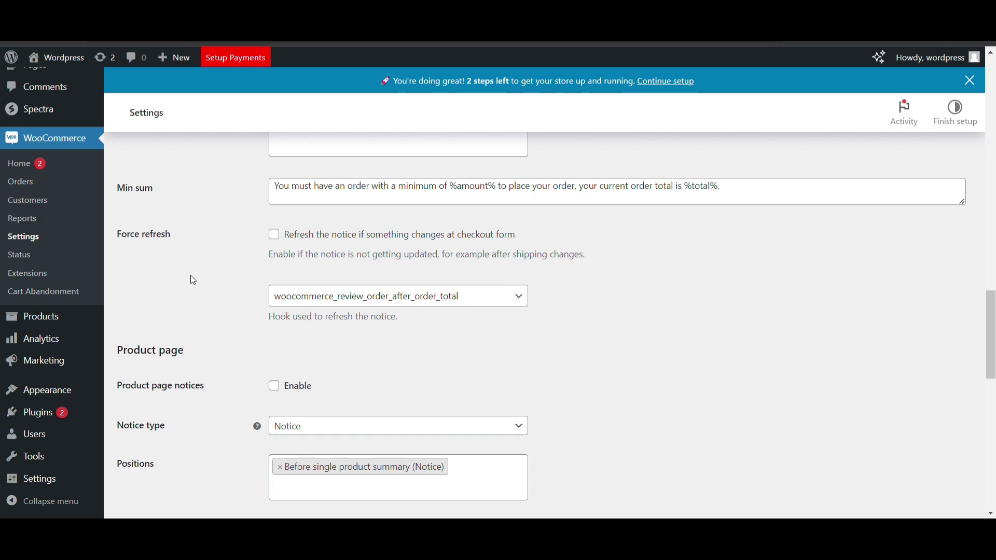
scroll(191, 275, down, 3)
scroll(191, 276, down, 4)
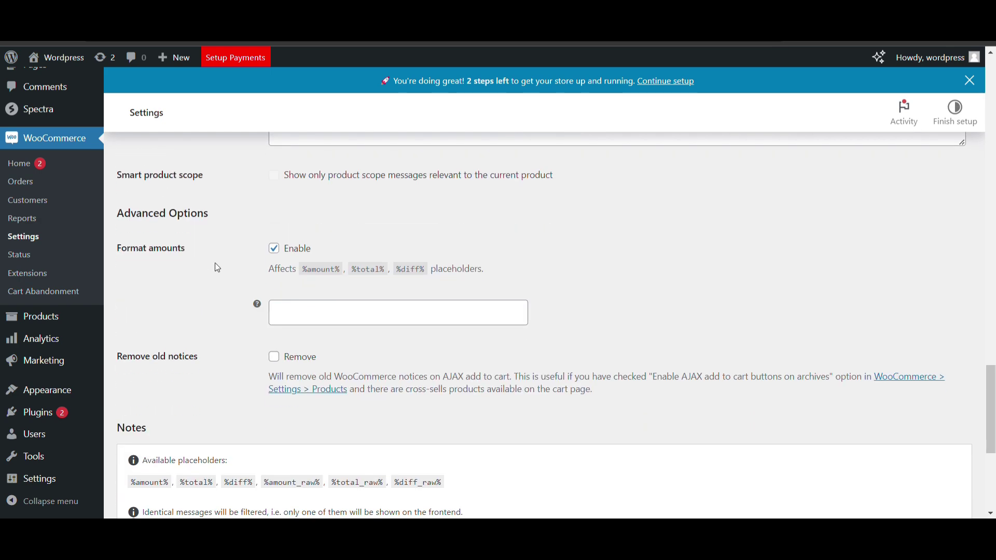
scroll(230, 258, down, 3)
scroll(231, 258, up, 15)
scroll(231, 263, up, 4)
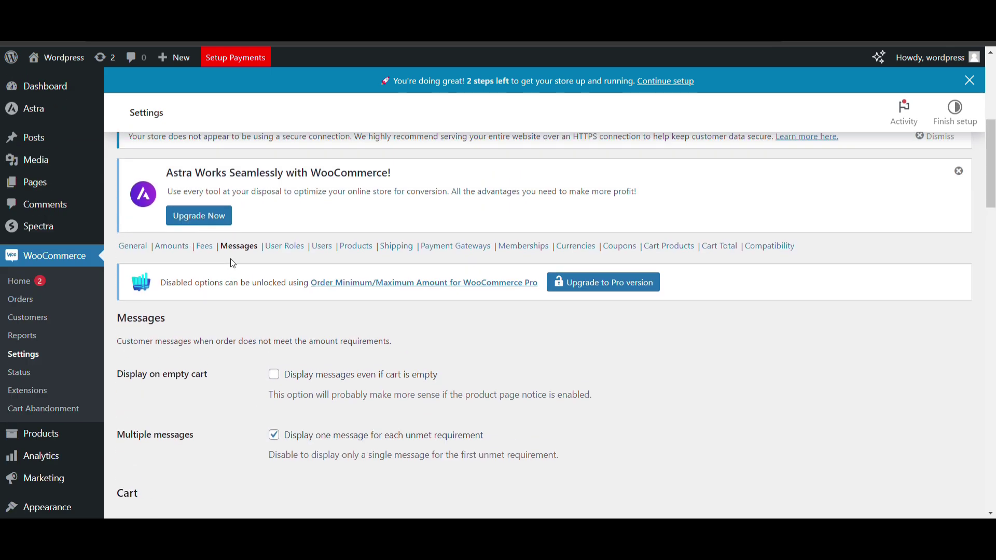
scroll(230, 262, down, 8)
click(330, 272)
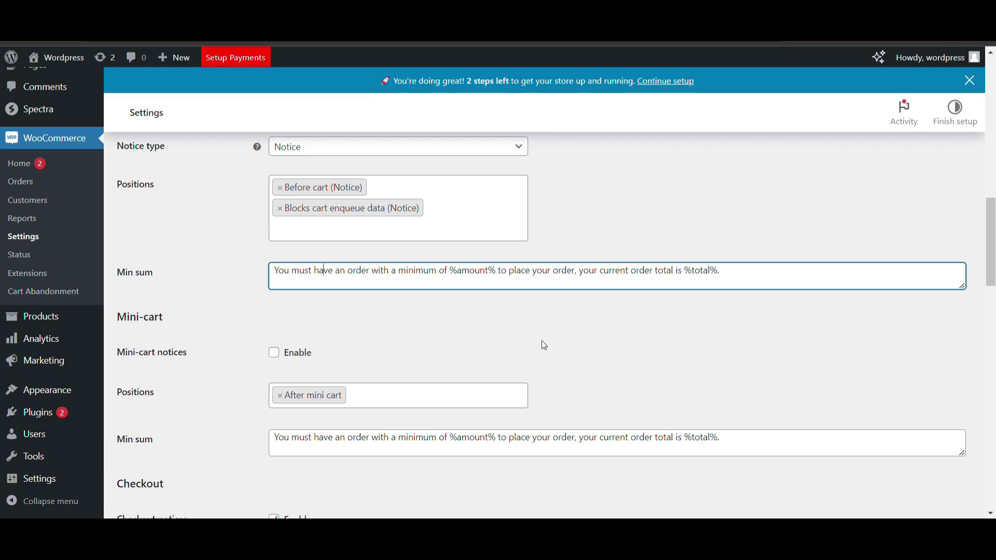
scroll(544, 346, down, 2)
click(417, 326)
scroll(417, 327, down, 2)
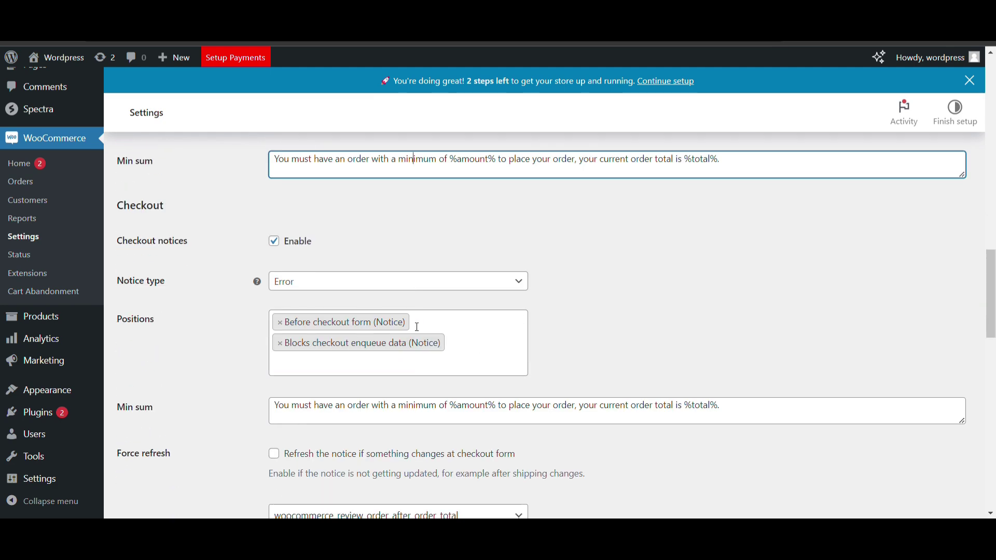
scroll(417, 326, up, 1)
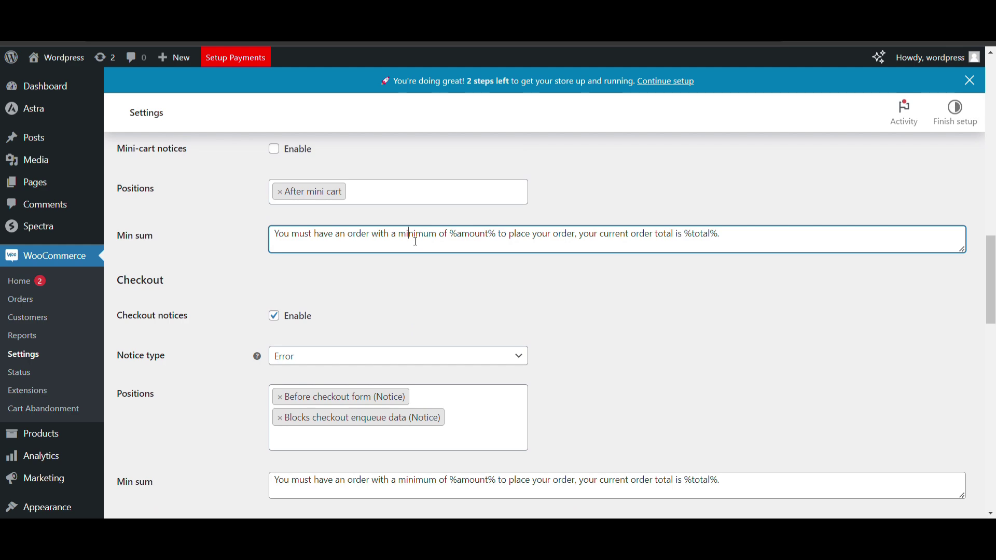
Save the changes to the Messages settings and check that they were stored.
scroll(415, 241, down, 10)
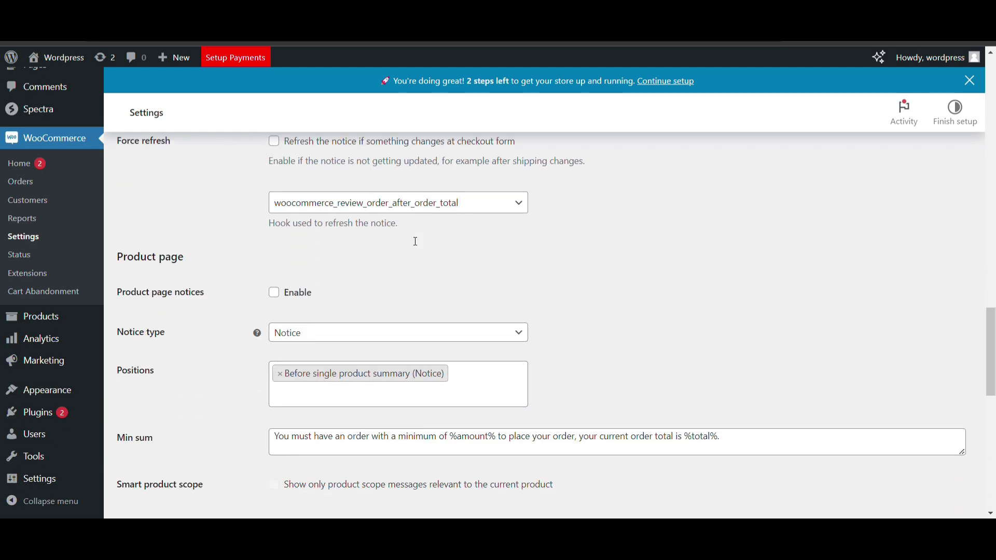
click(159, 446)
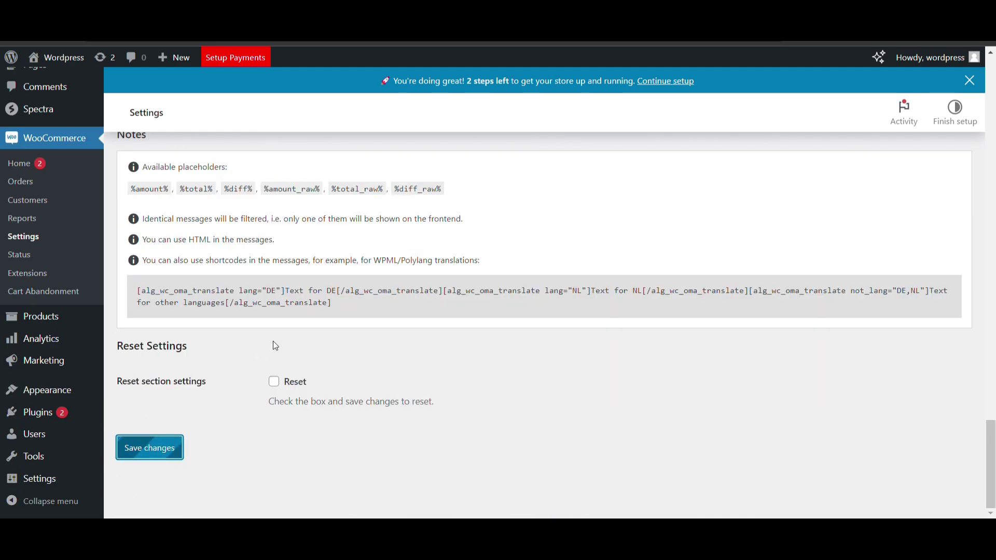
scroll(278, 344, up, 10)
scroll(278, 347, up, 3)
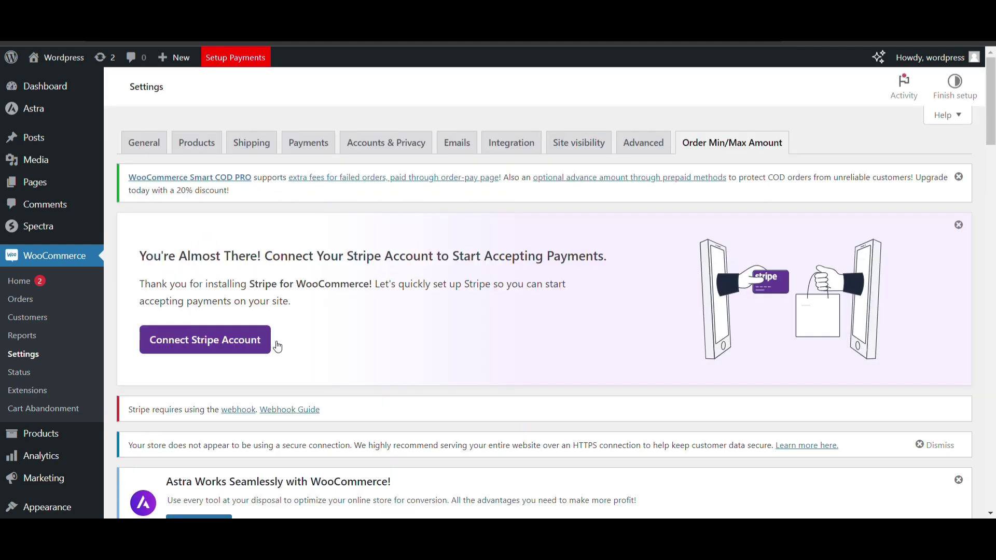
scroll(278, 347, down, 3)
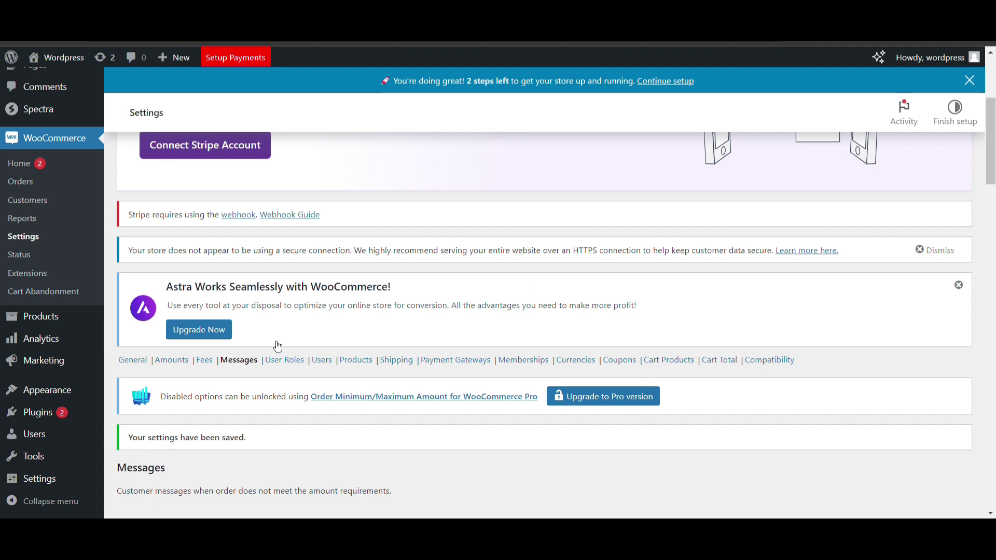
Visit the store's cart page and compare the Balancing Daily Cleanser's price with the minimum order notice.
click(78, 56)
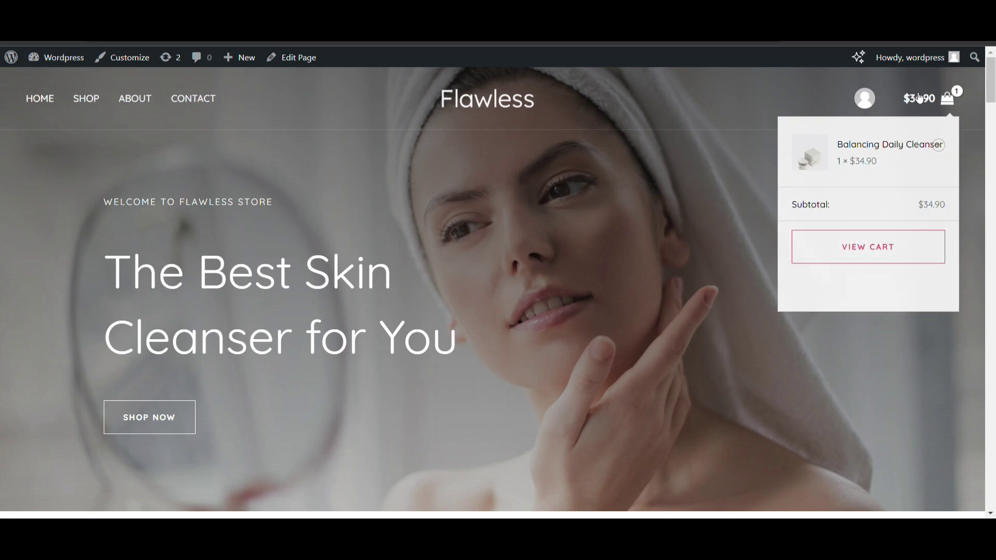
click(931, 99)
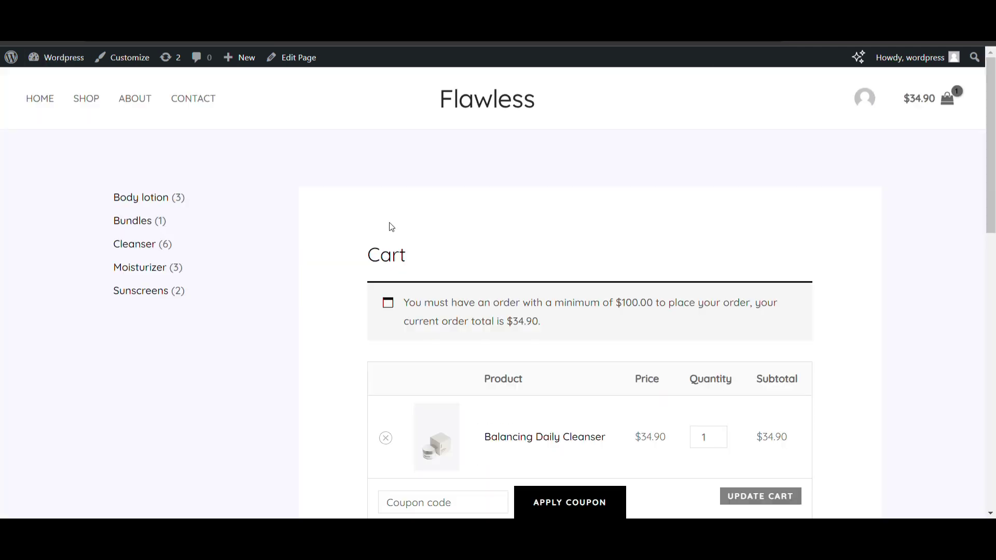
scroll(391, 227, down, 1)
scroll(490, 268, down, 1)
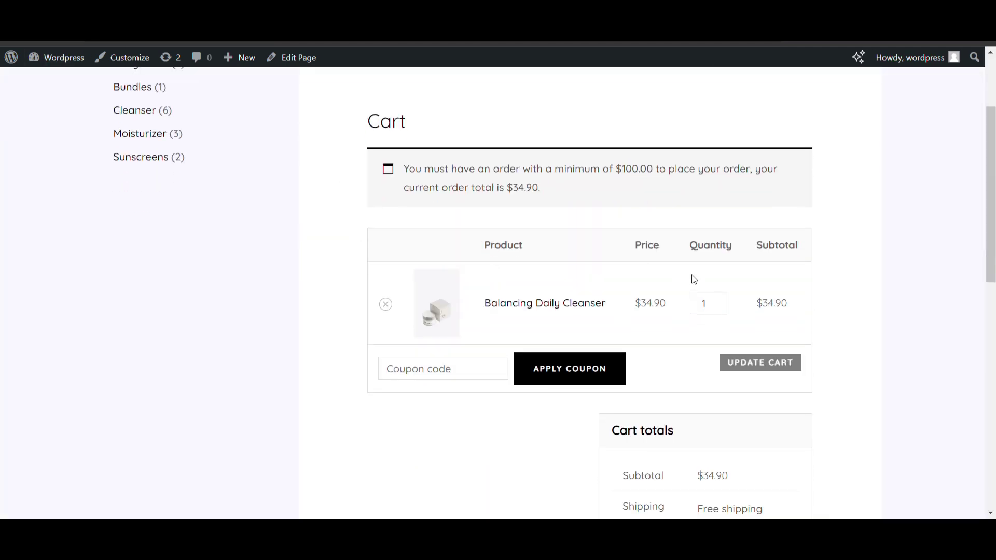
double_click(648, 311)
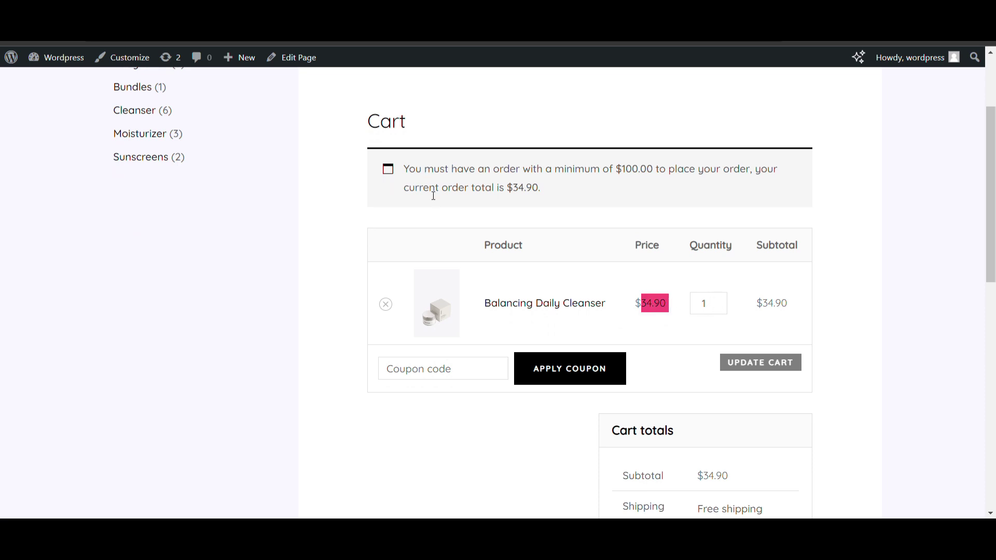
click(632, 179)
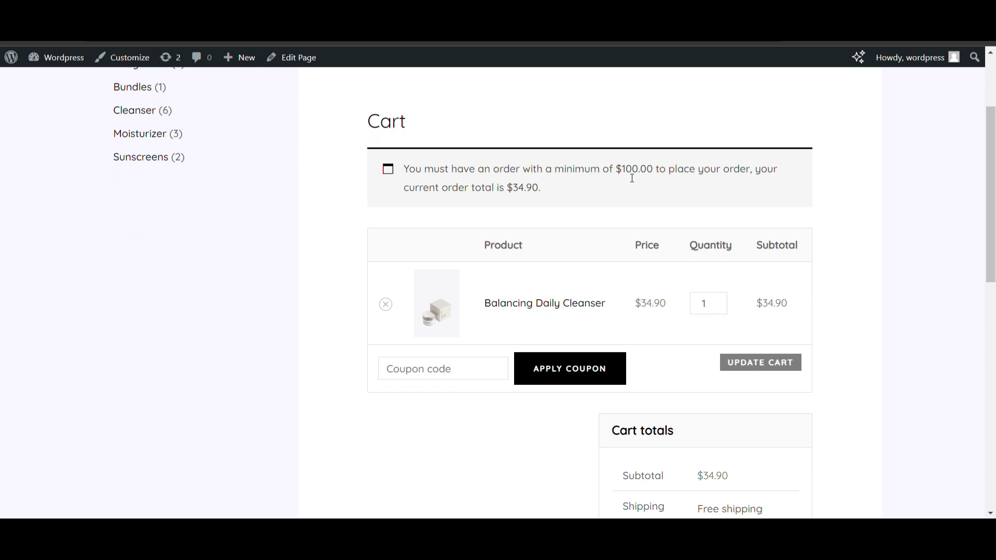
drag(408, 170, 567, 191)
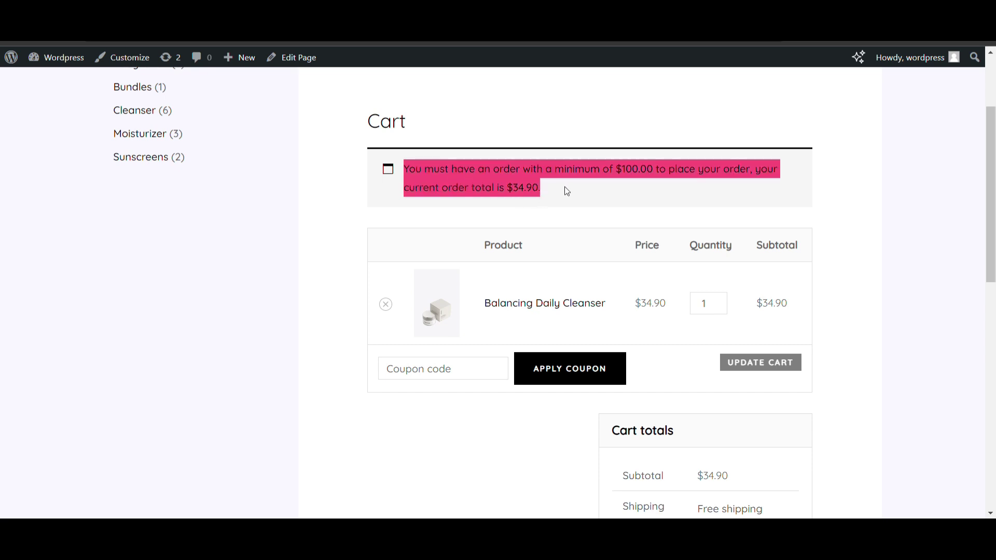
click(614, 220)
Proceed to checkout and try to place the order for one Balancing Daily Cleanser.
scroll(614, 220, down, 1)
scroll(626, 261, down, 3)
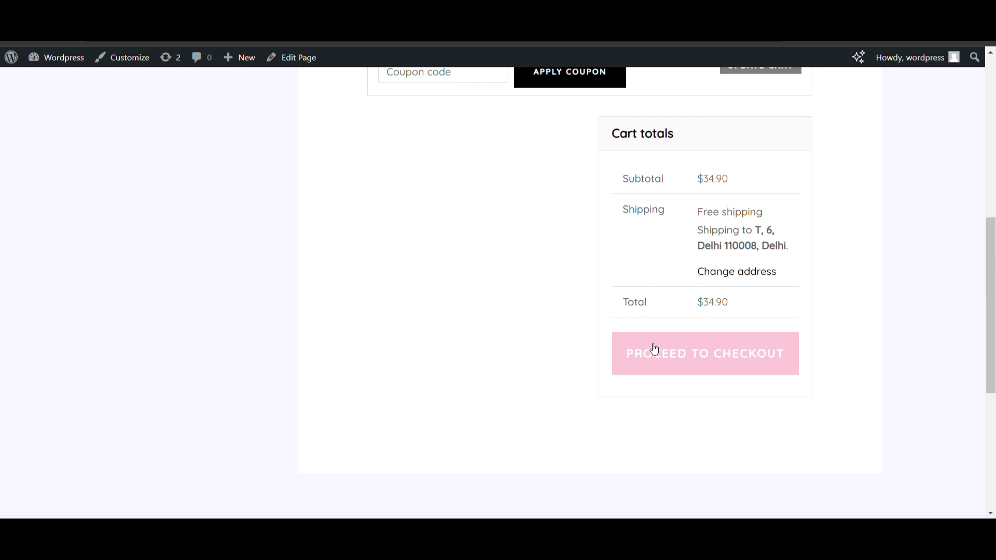
click(677, 357)
scroll(451, 241, down, 4)
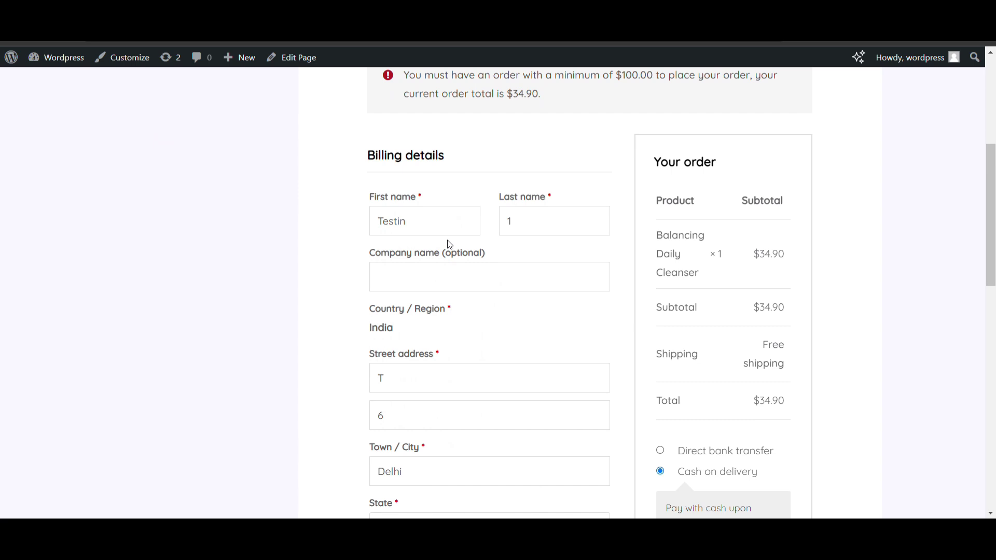
scroll(451, 245, down, 6)
click(721, 284)
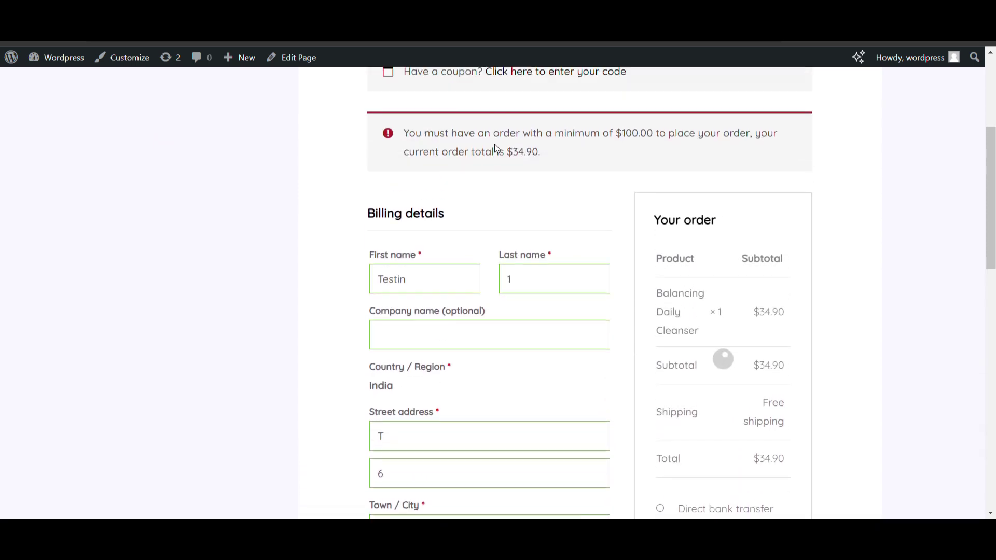
Read the minimum order notice shown above the billing details on the checkout page.
drag(402, 136, 590, 171)
scroll(589, 171, up, 1)
scroll(589, 171, up, 4)
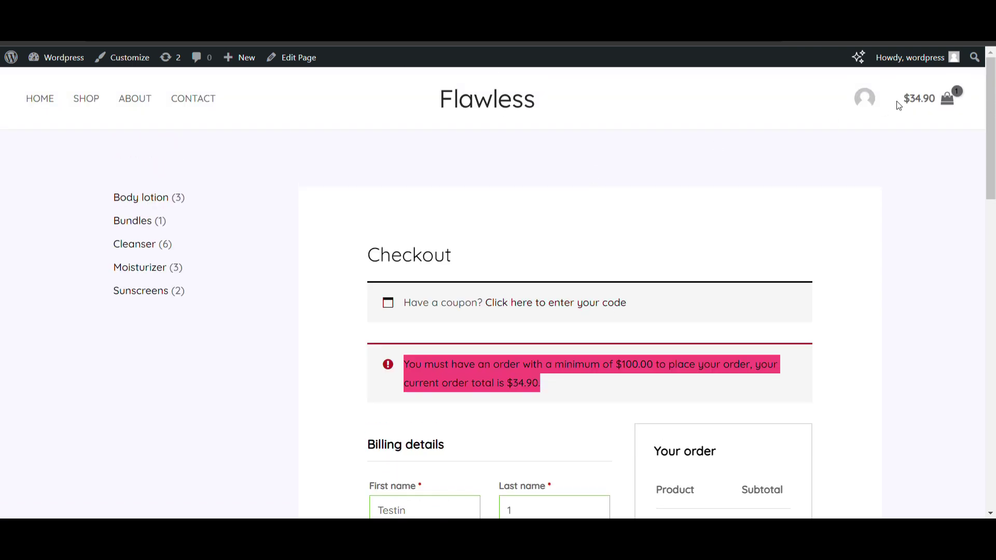
Return to the cart, set the Balancing Daily Cleanser's quantity to 3 and update the cart.
click(953, 102)
scroll(753, 218, down, 3)
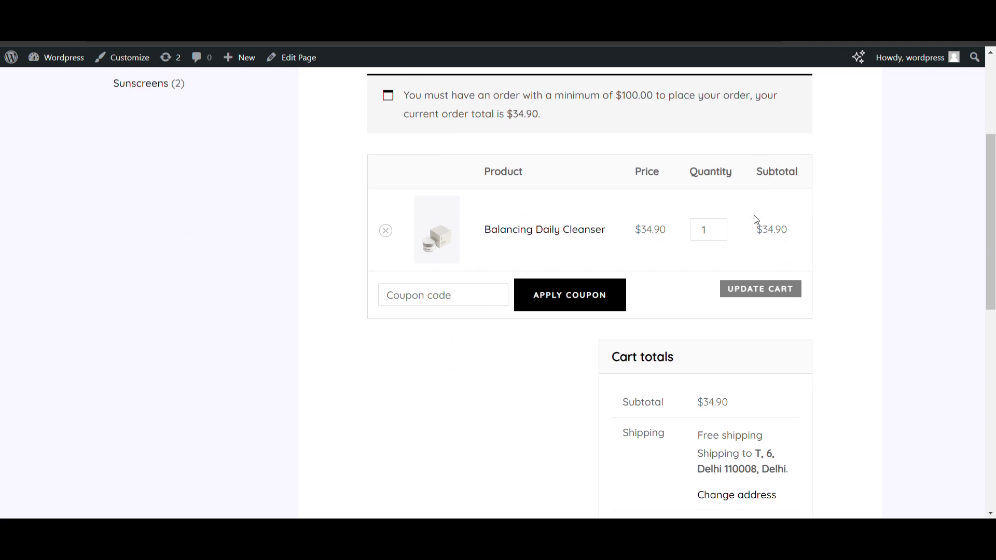
click(719, 226)
click(719, 227)
click(719, 227)
click(719, 232)
click(729, 310)
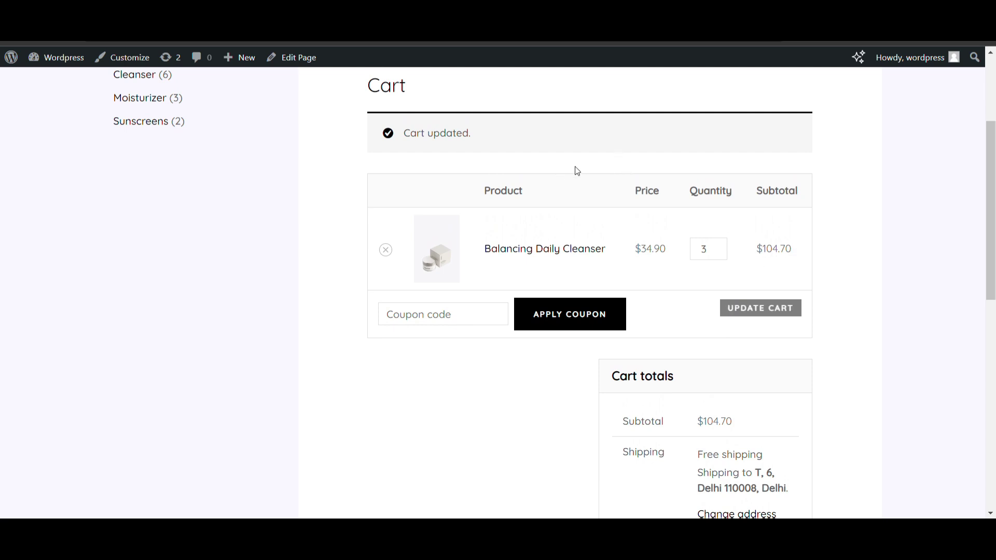
Proceed to checkout, place the order for three Balancing Daily Cleansers with cash on delivery and review the order confirmation.
scroll(608, 172, down, 5)
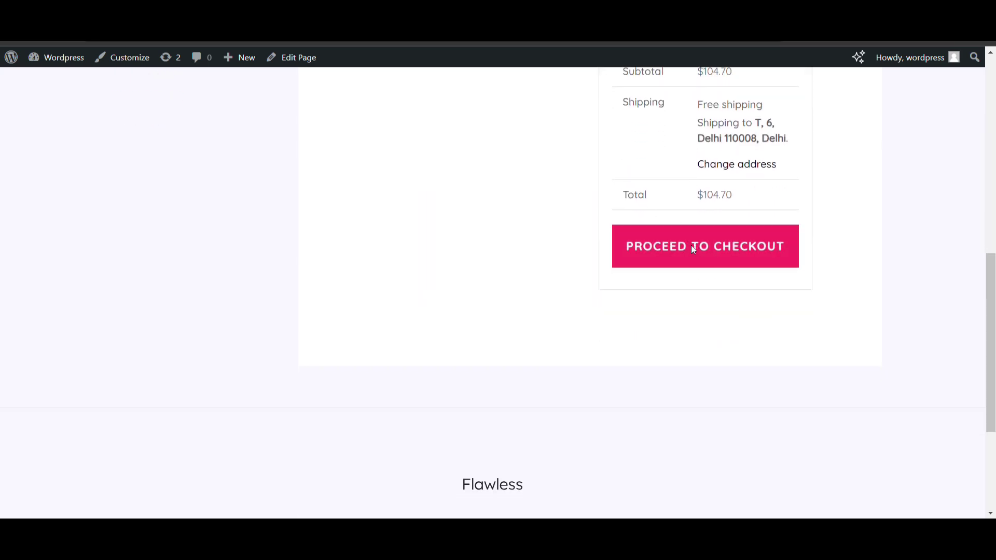
click(693, 248)
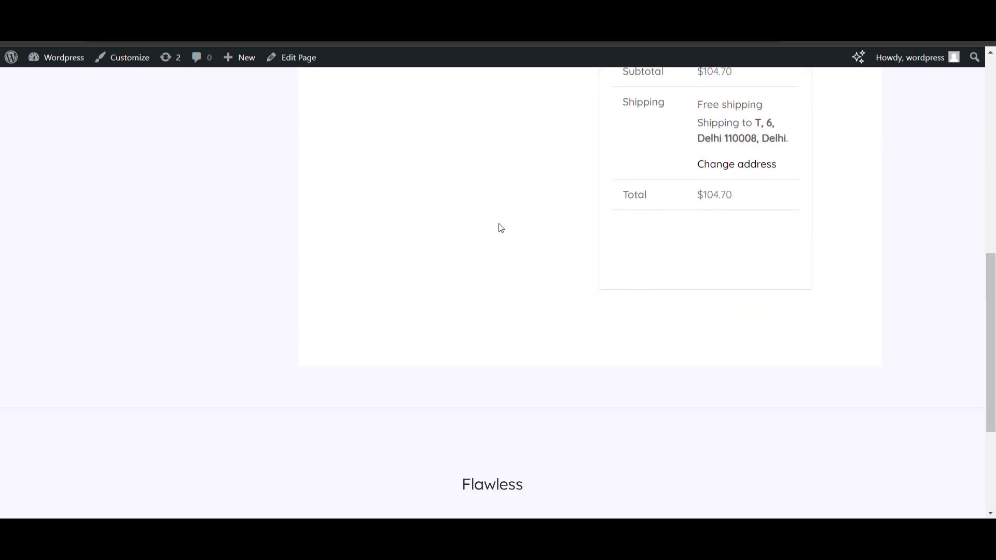
scroll(498, 225, down, 10)
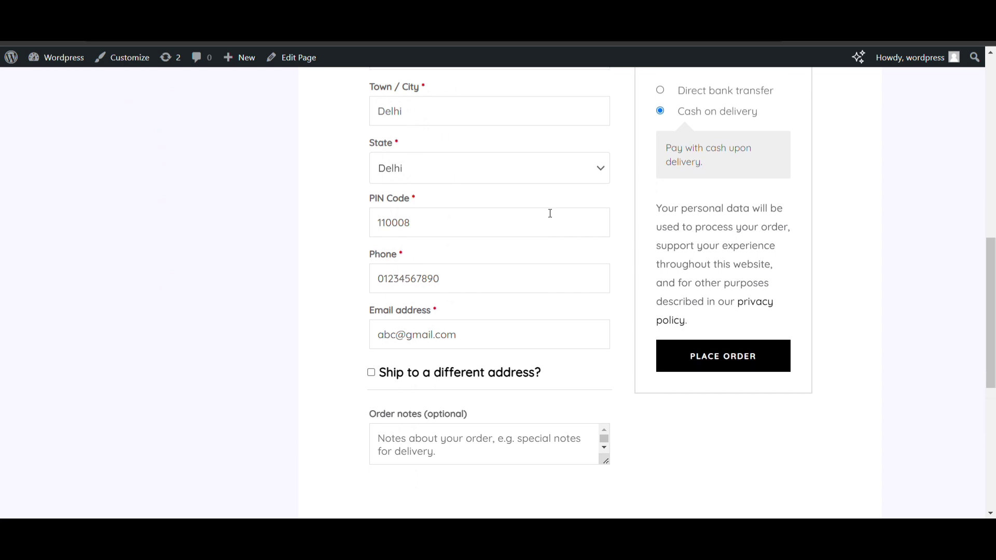
click(695, 193)
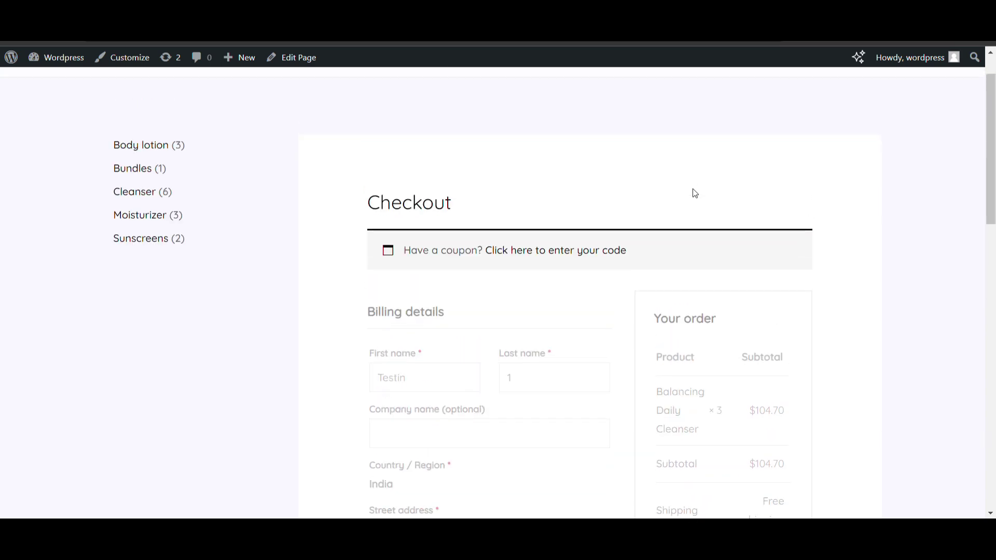
scroll(695, 193, down, 3)
scroll(695, 193, up, 3)
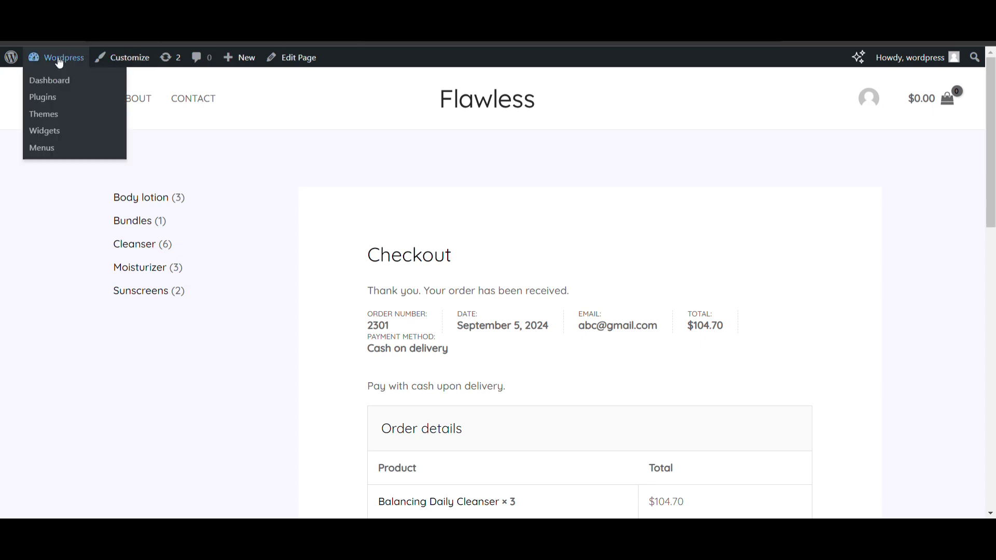
Go back to the WordPress dashboard and open the Order Min/Max Amount section of the WooCommerce settings.
click(59, 62)
scroll(70, 218, down, 4)
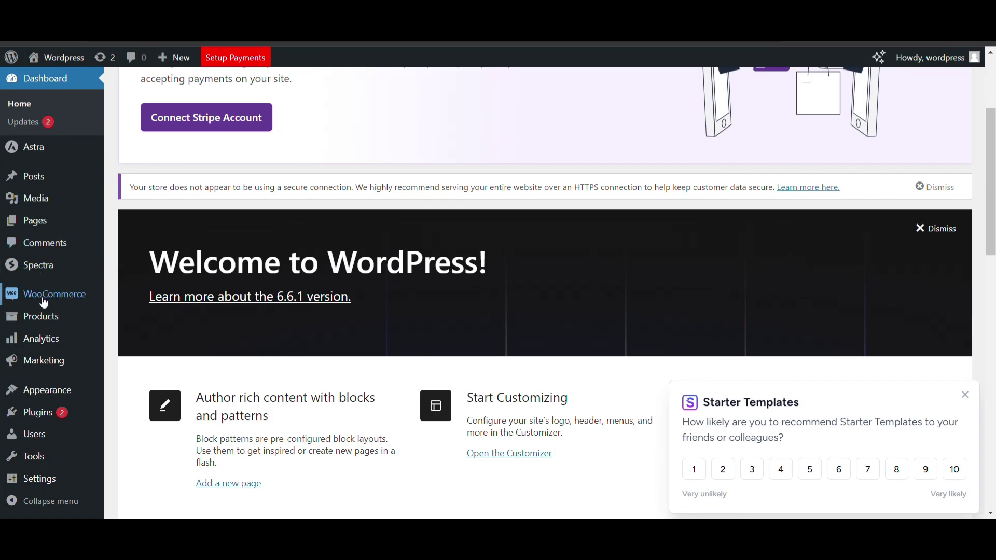
mouse_move(43, 301)
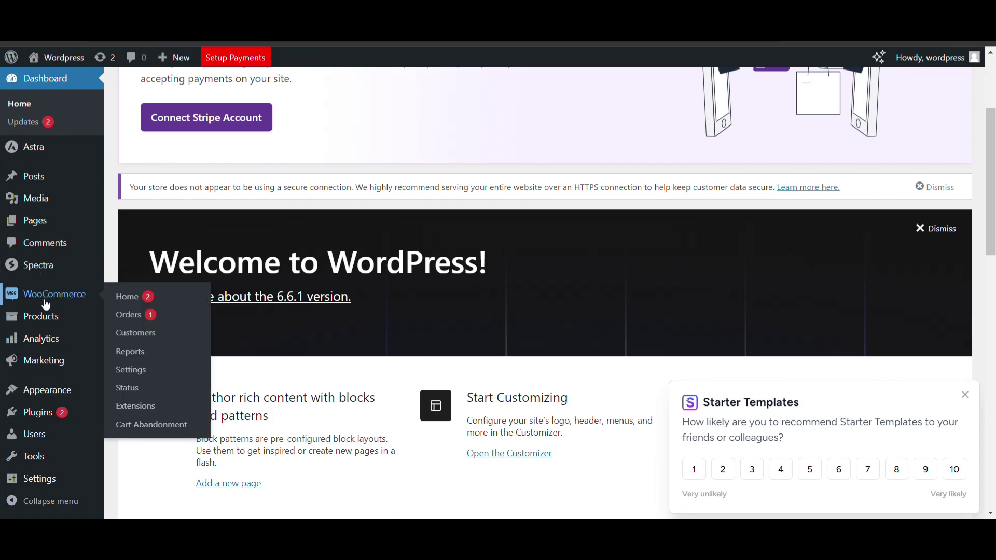
click(144, 370)
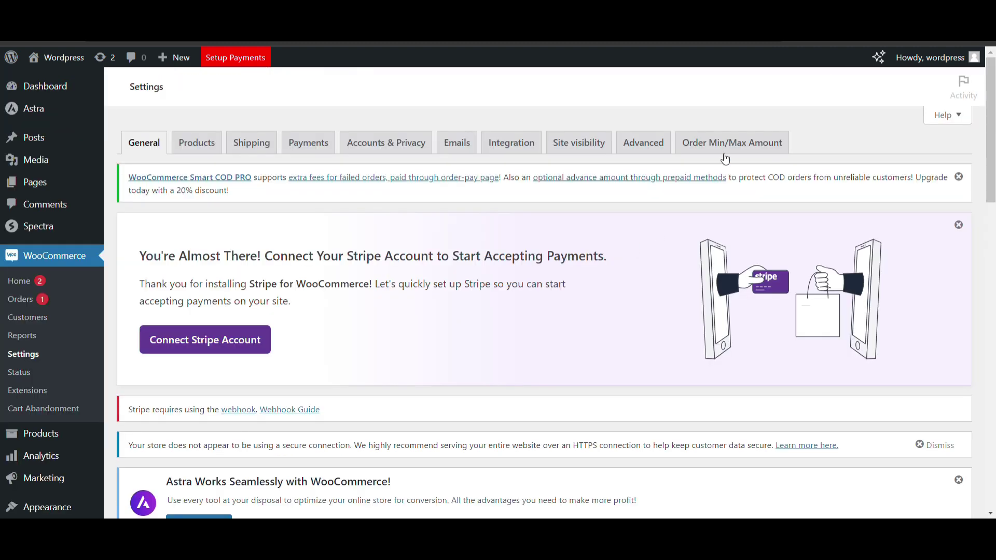
click(725, 152)
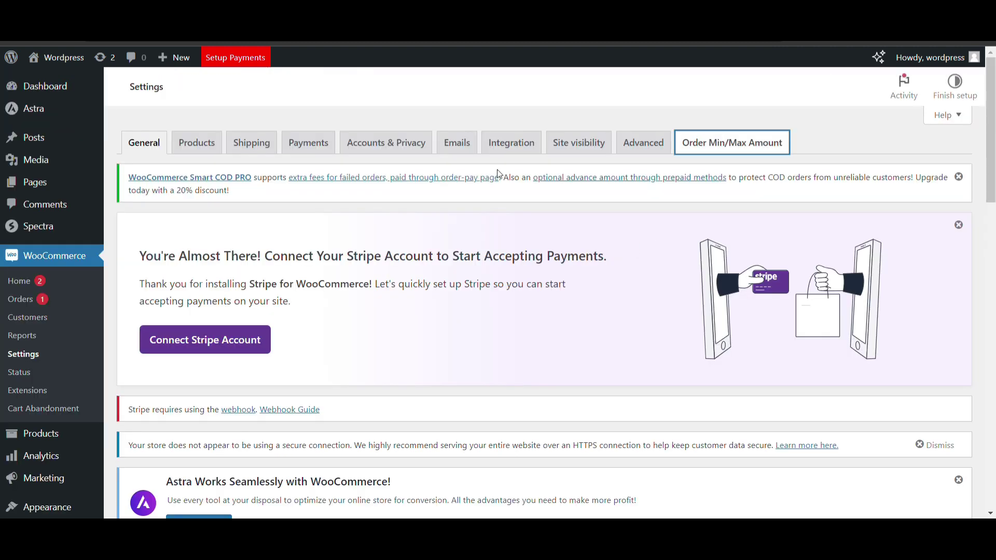
scroll(313, 242, down, 2)
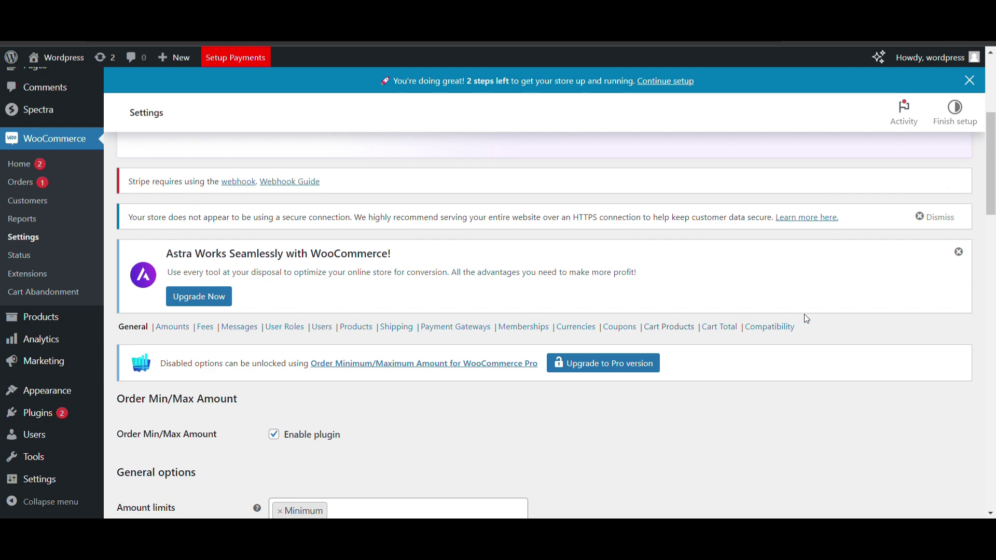
Examine the plugin's Cart Total options for per-product totals, variations, individual products and product categories.
click(720, 332)
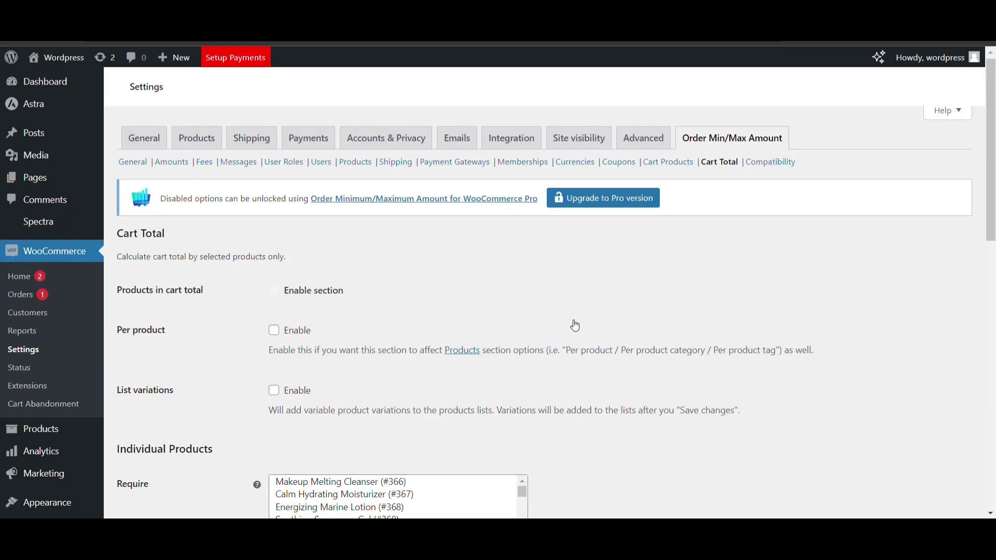
scroll(425, 322, down, 5)
scroll(426, 324, down, 1)
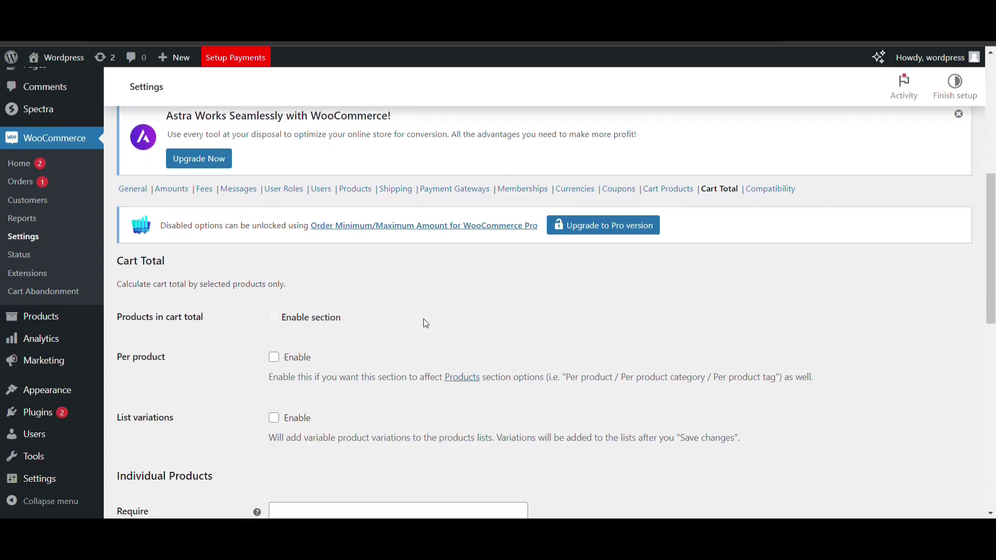
scroll(423, 318, down, 2)
scroll(337, 283, down, 2)
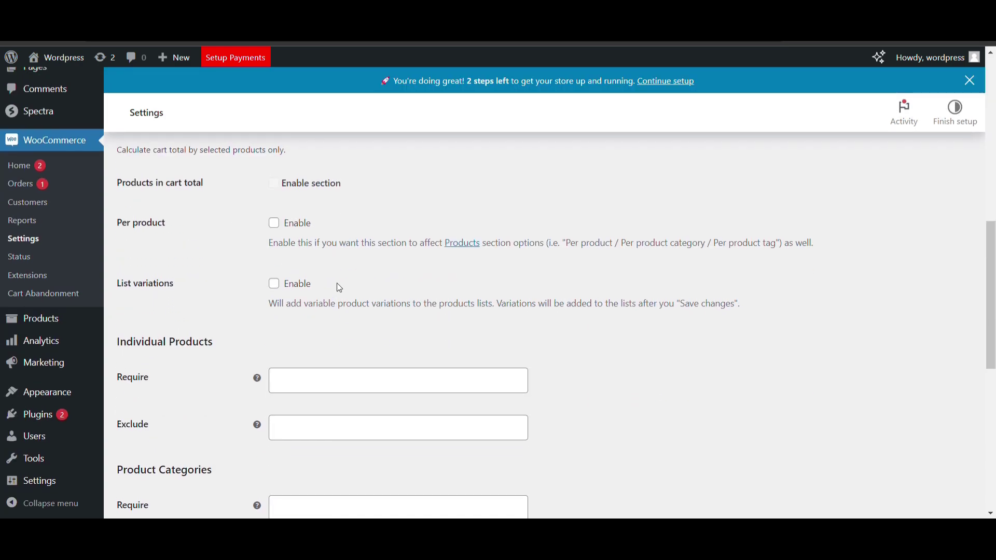
scroll(337, 287, up, 10)
scroll(275, 294, down, 7)
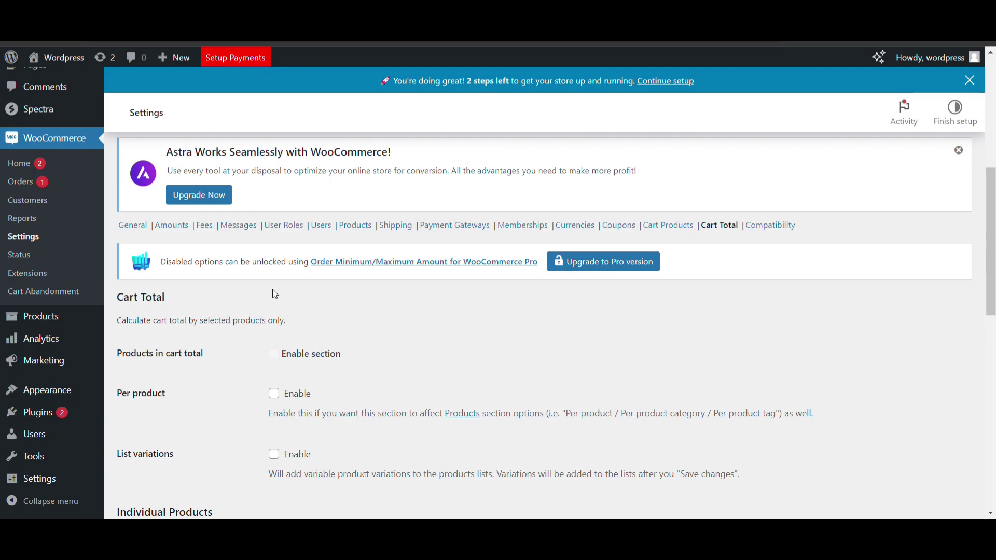
Open the plugin's Amounts section and return to the storefront.
click(193, 223)
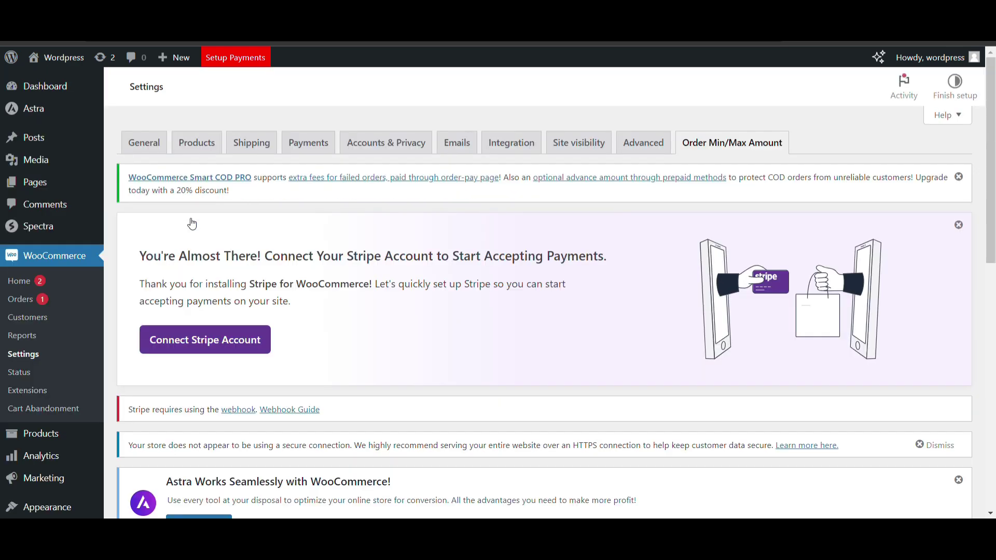
mouse_move(66, 57)
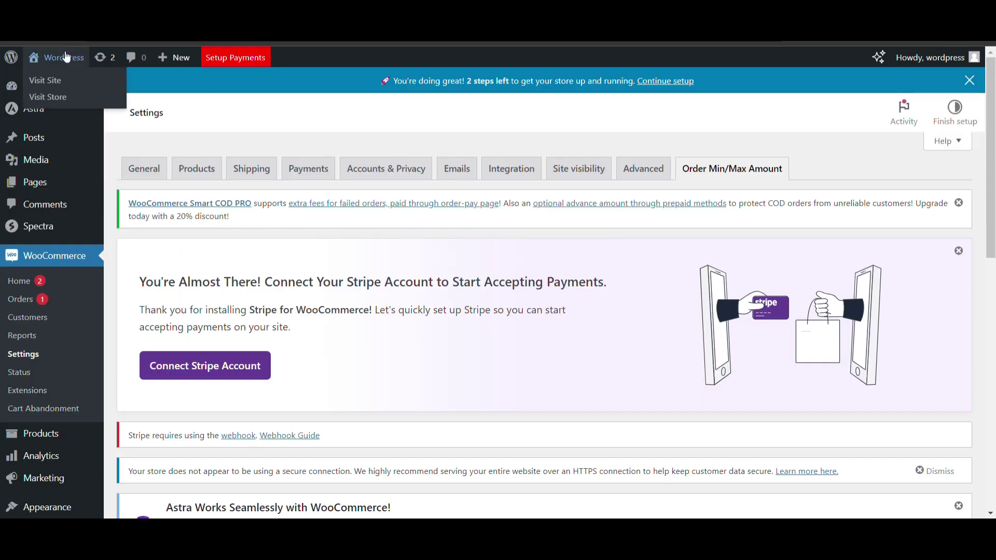